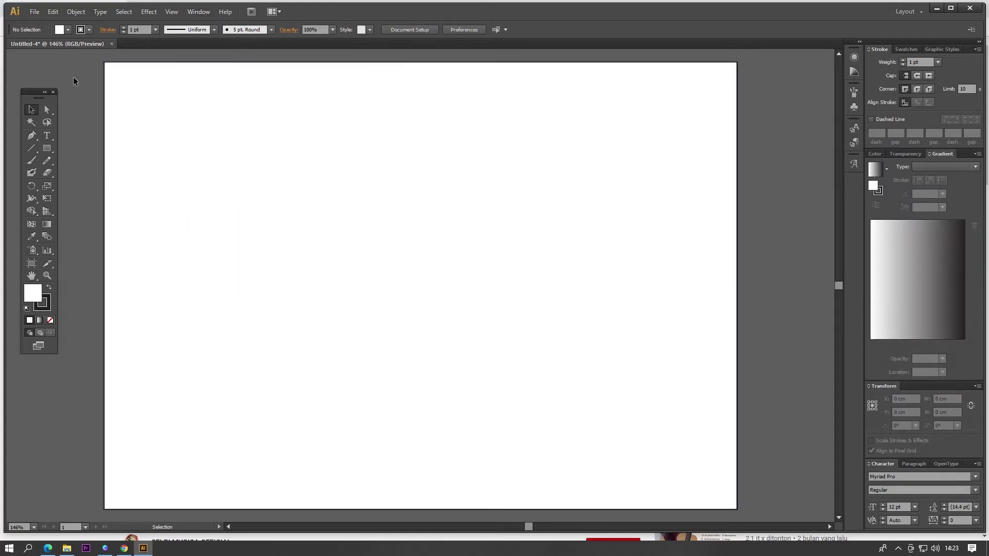
# - Draw a wide rectangle about 28.7 by 12.1 cm across the middle of the artboard
pyautogui.click(47, 148)
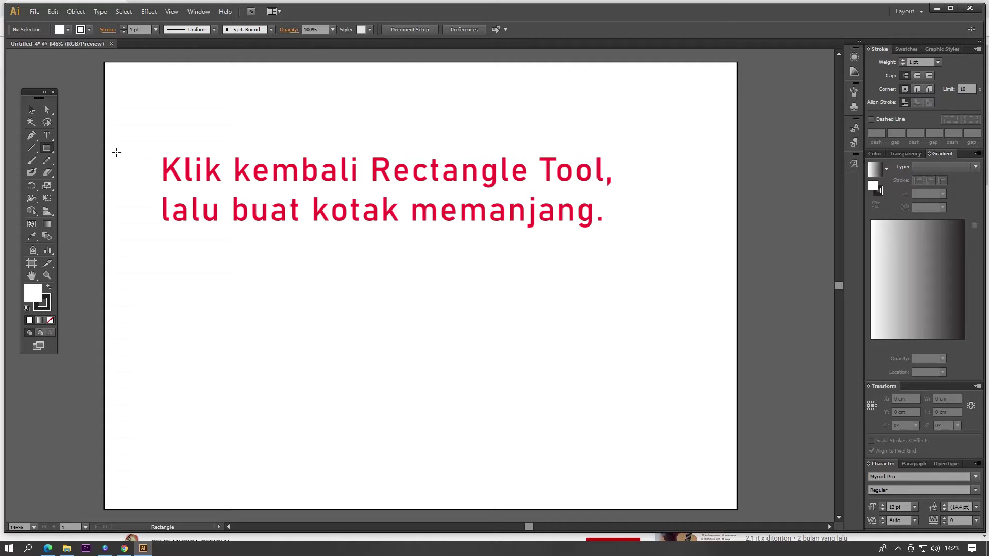
pyautogui.moveTo(116, 151); pyautogui.dragTo(728, 409)
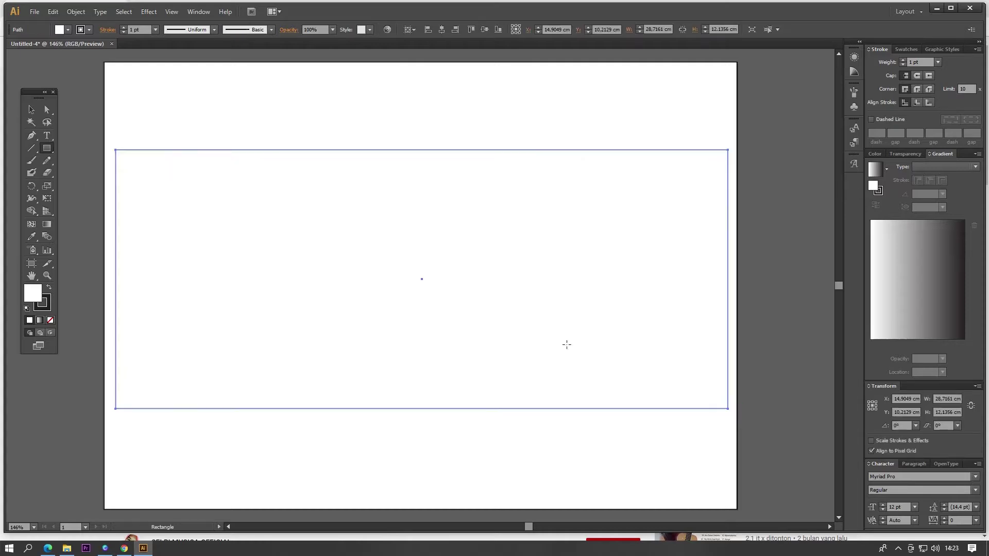
pyautogui.click(29, 109)
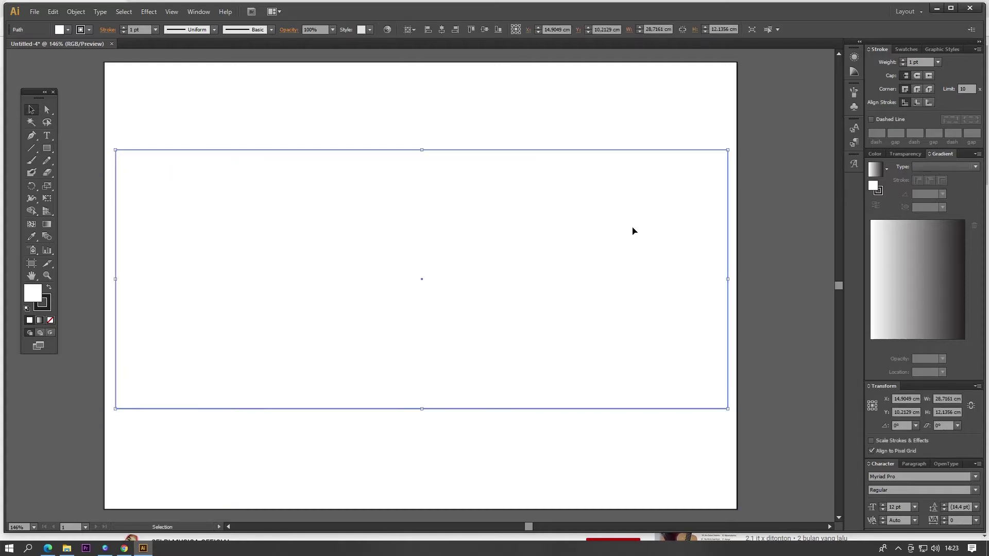
# - Fill the rectangle with a linear gradient and set its starting color stop to dark crimson red
pyautogui.scroll(-2, 635, 230)
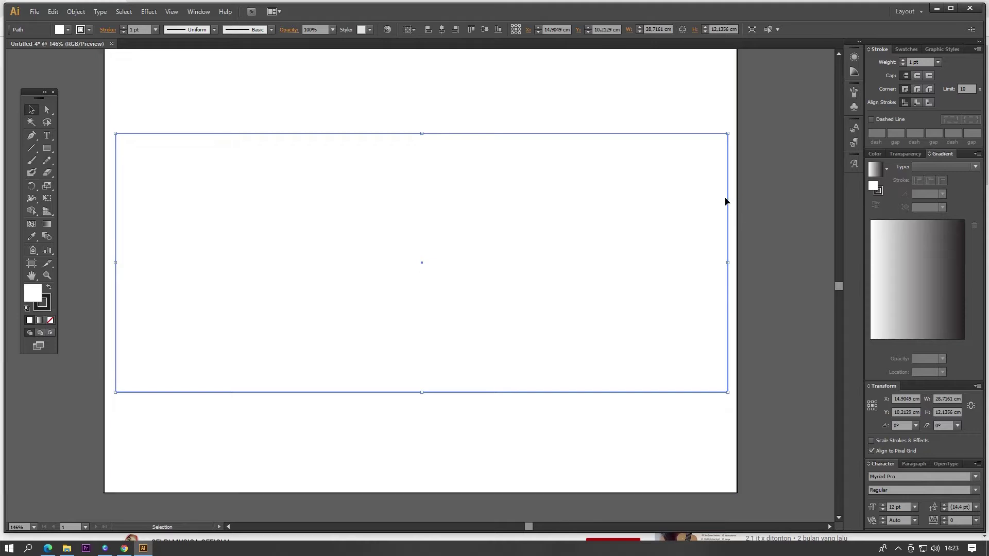
pyautogui.click(878, 339)
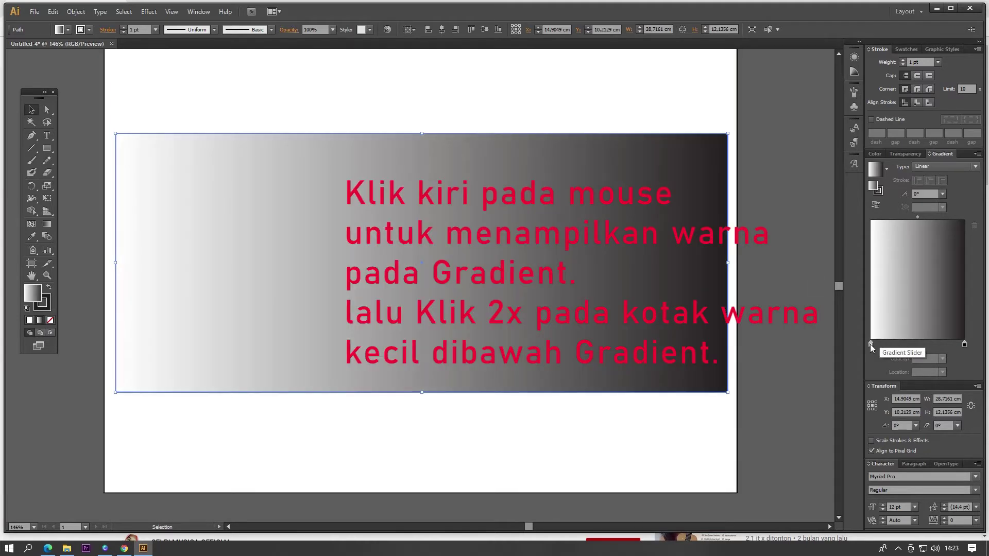
pyautogui.doubleClick(870, 344)
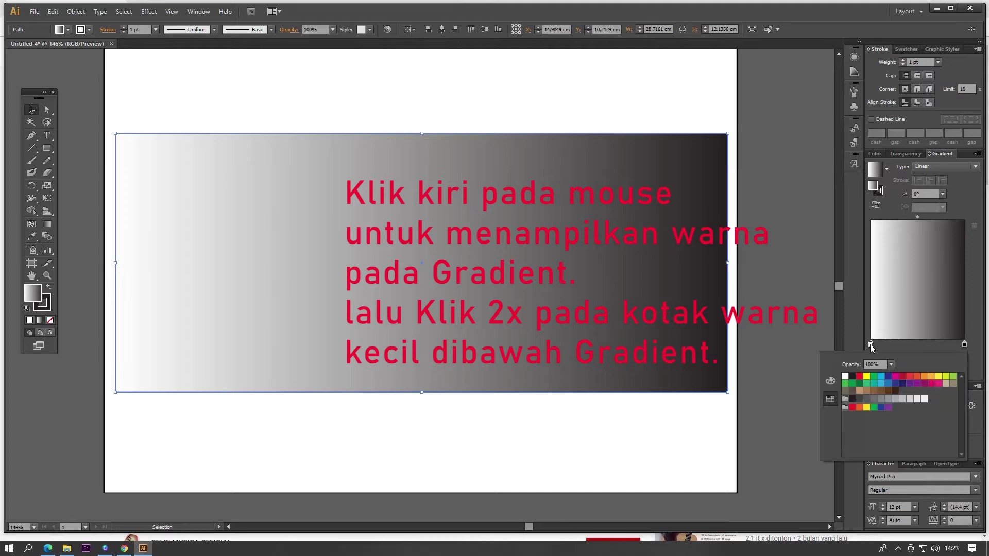
pyautogui.click(903, 380)
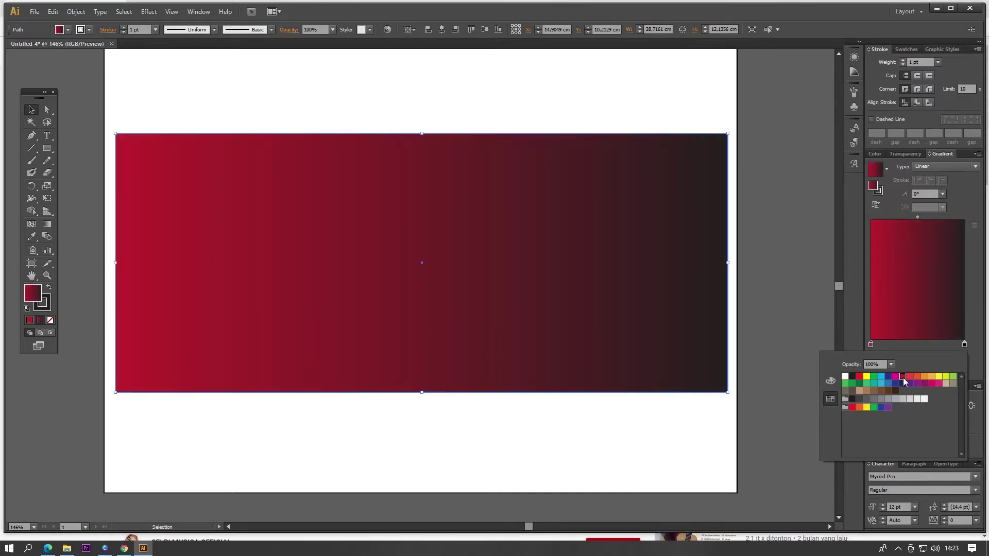
# - Add a CMYK Red gradient stop at about 6% and a C=0 M=90 Y=85 K=0 stop just after it
pyautogui.click(876, 344)
pyautogui.click(876, 346)
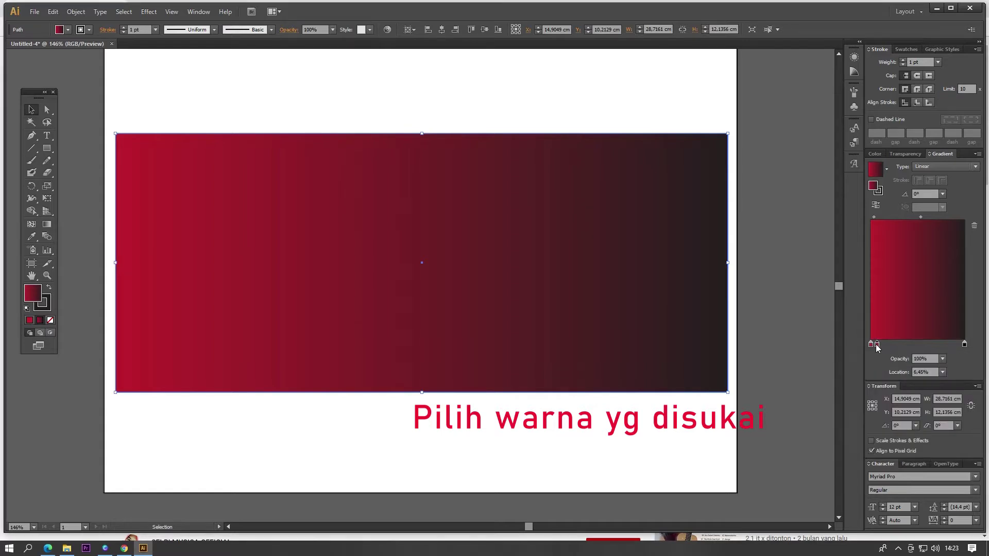
pyautogui.doubleClick(876, 344)
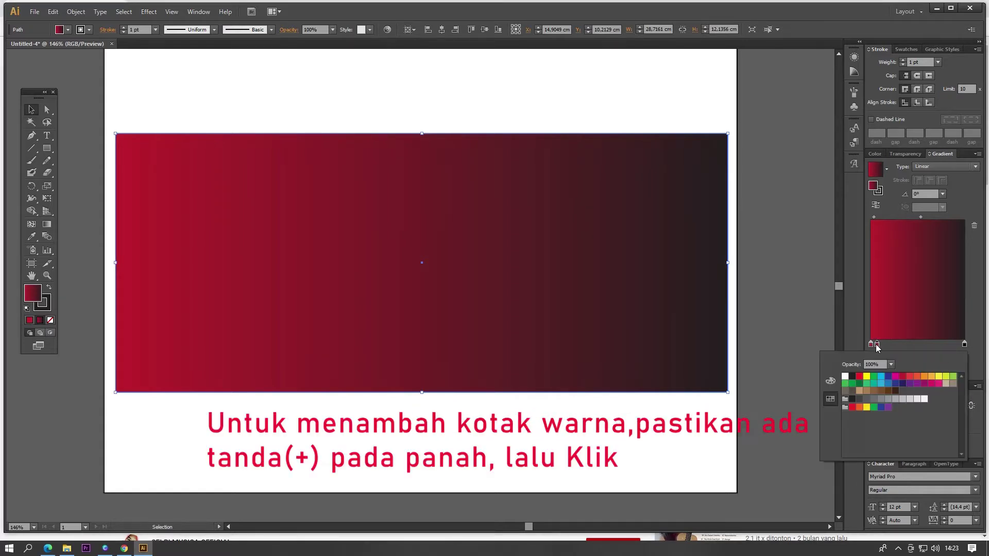
pyautogui.click(859, 376)
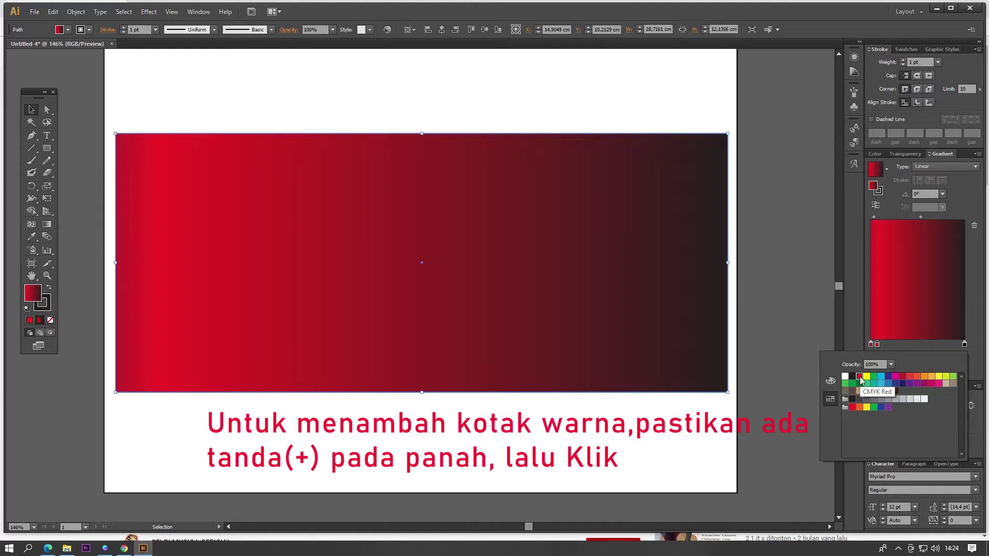
pyautogui.click(882, 345)
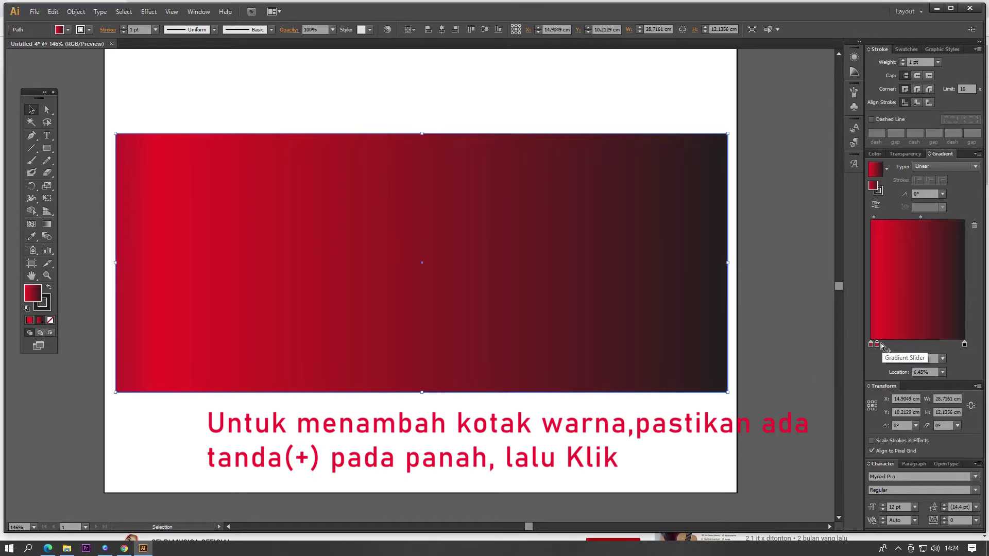
pyautogui.doubleClick(881, 343)
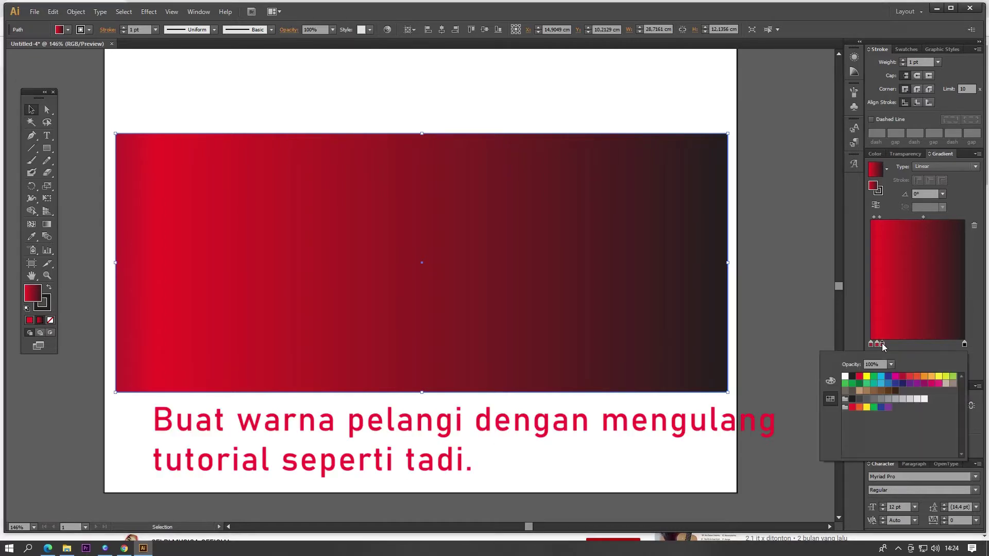
pyautogui.click(909, 377)
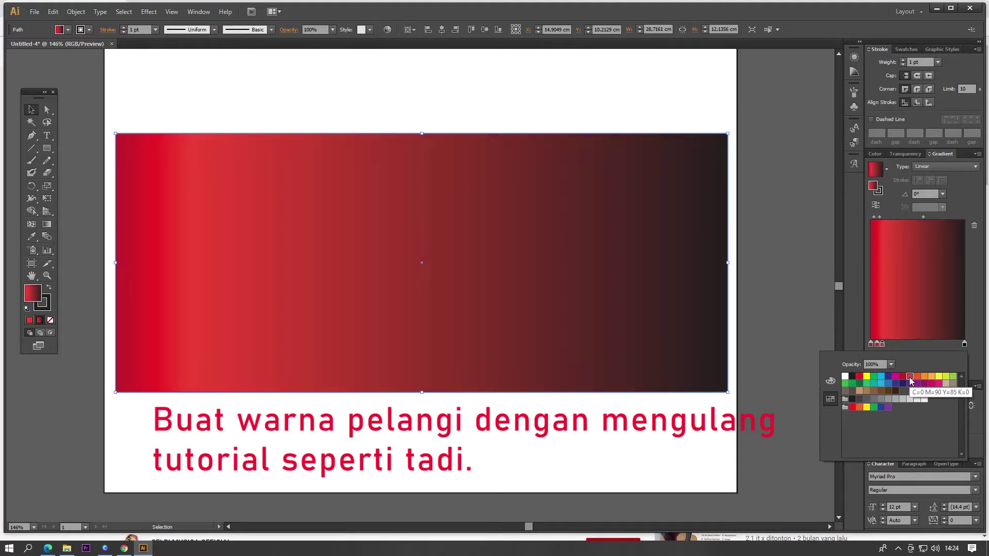
# - Add a red-orange gradient stop at about 18%, followed closely by an orange C=0 M=50 Y=100 K=0 stop
pyautogui.click(887, 344)
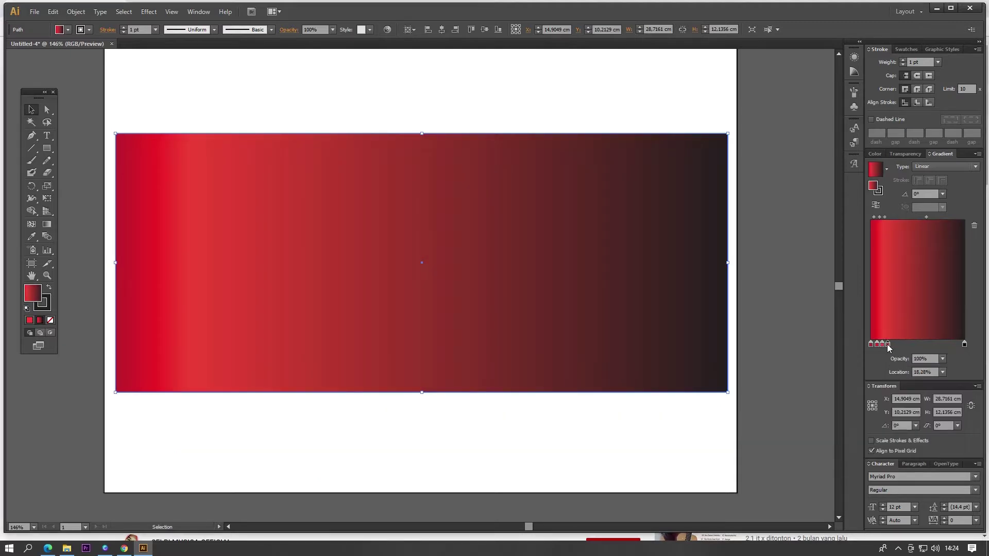
pyautogui.doubleClick(886, 344)
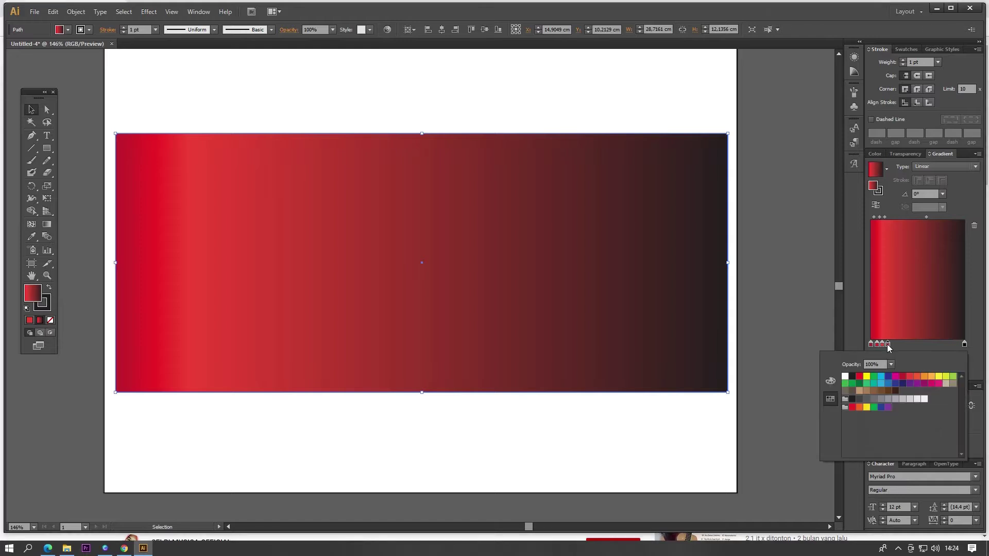
pyautogui.click(918, 377)
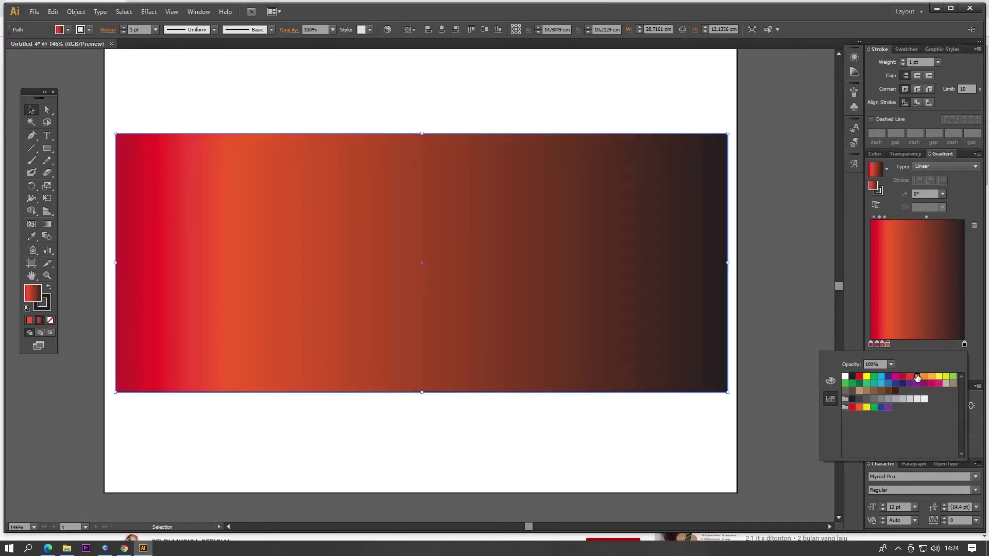
pyautogui.press('Escape')
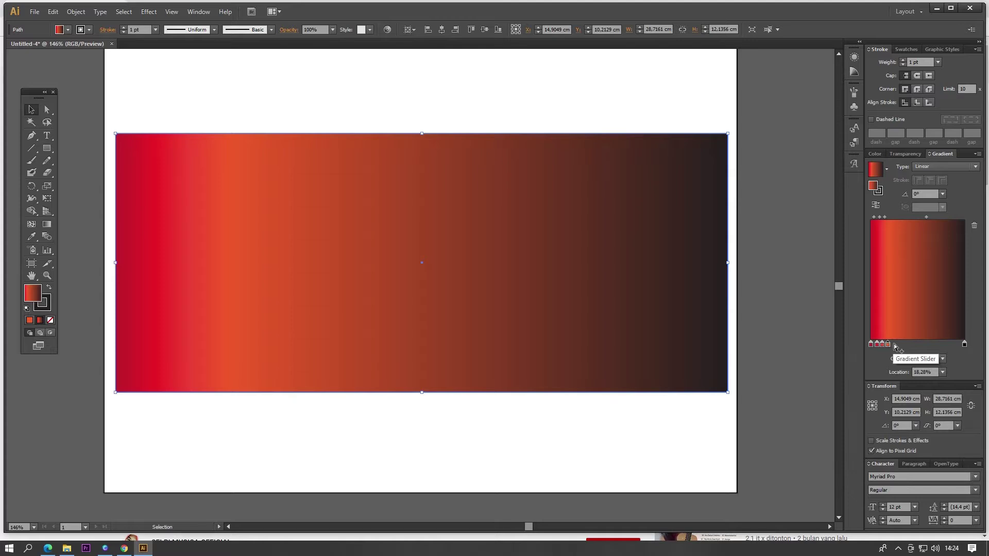
pyautogui.doubleClick(892, 344)
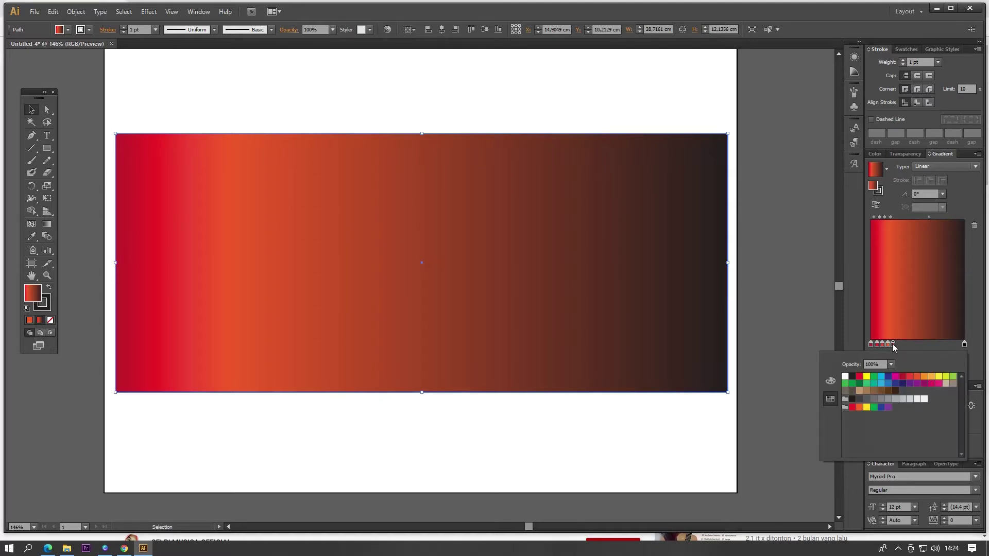
pyautogui.click(924, 377)
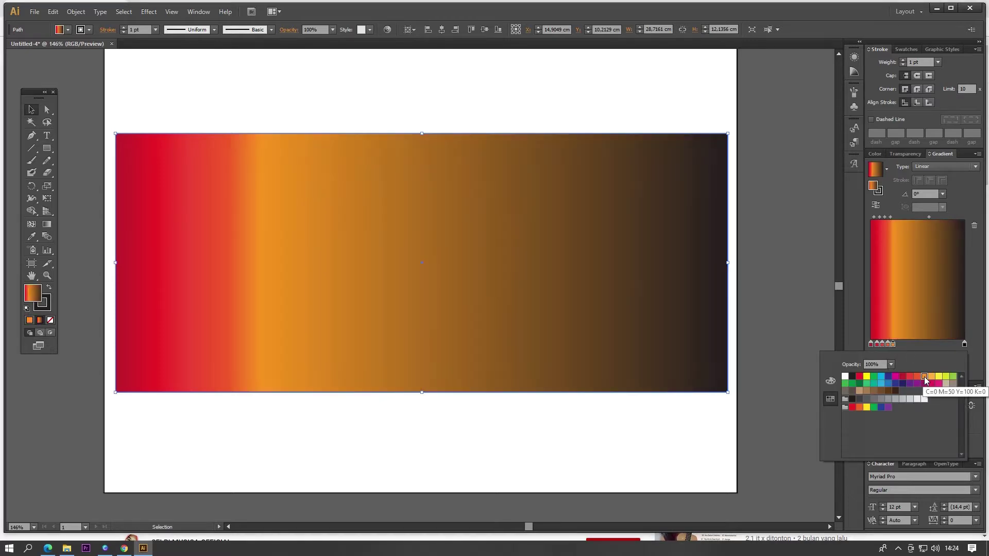
pyautogui.press('Escape')
# - Add a light orange gradient stop at about 30% and a bright yellow stop just after it
pyautogui.doubleClick(898, 345)
pyautogui.press('Escape')
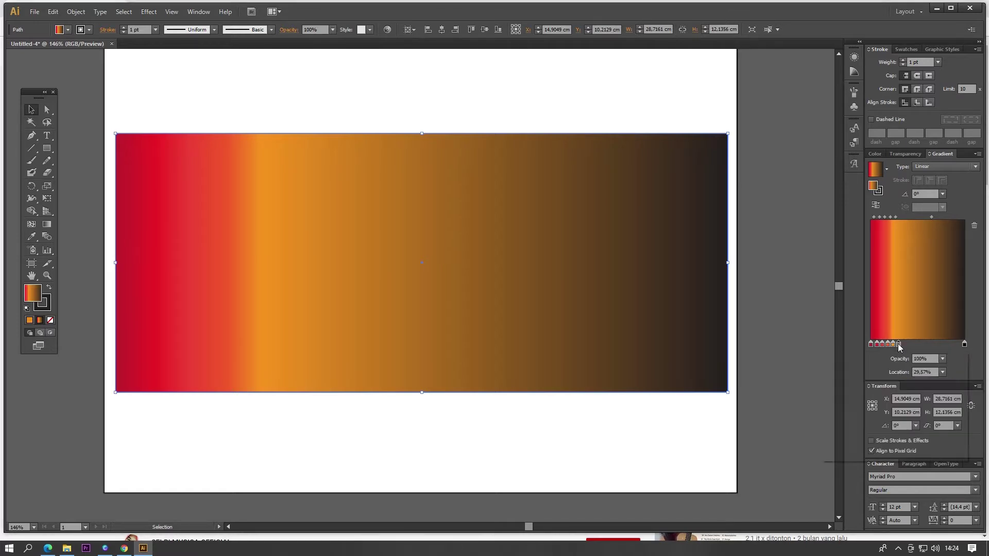
pyautogui.doubleClick(898, 345)
pyautogui.click(938, 376)
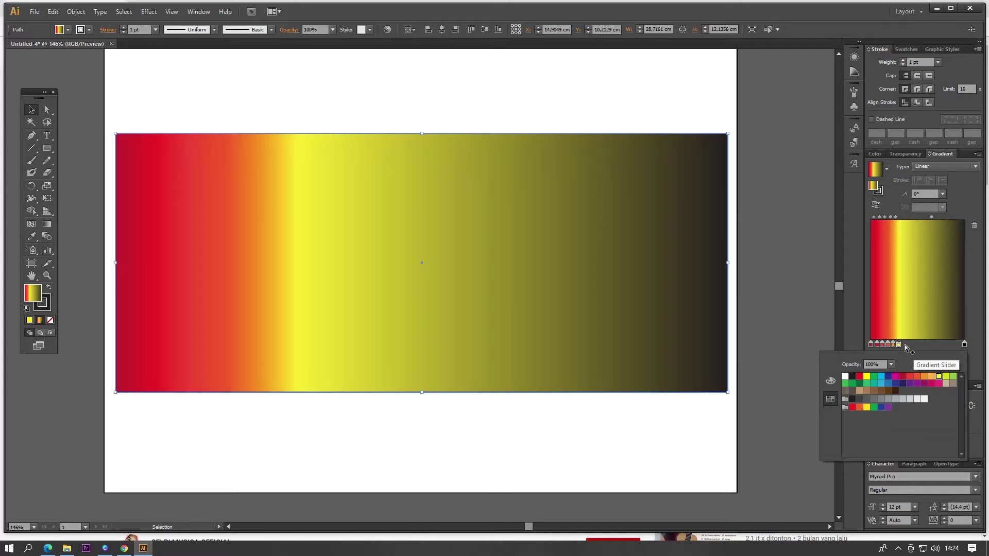
pyautogui.click(931, 377)
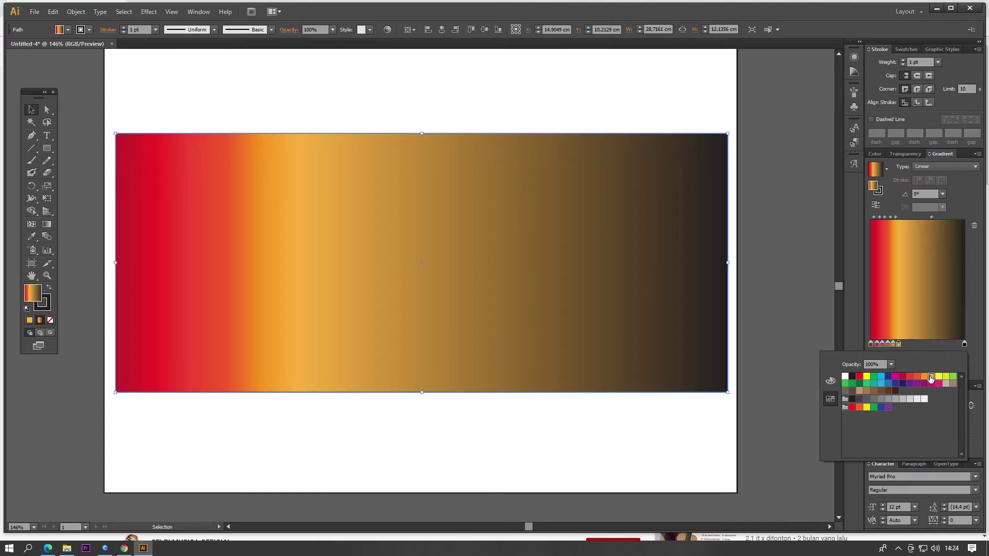
pyautogui.click(903, 345)
pyautogui.doubleClick(903, 344)
pyautogui.click(938, 376)
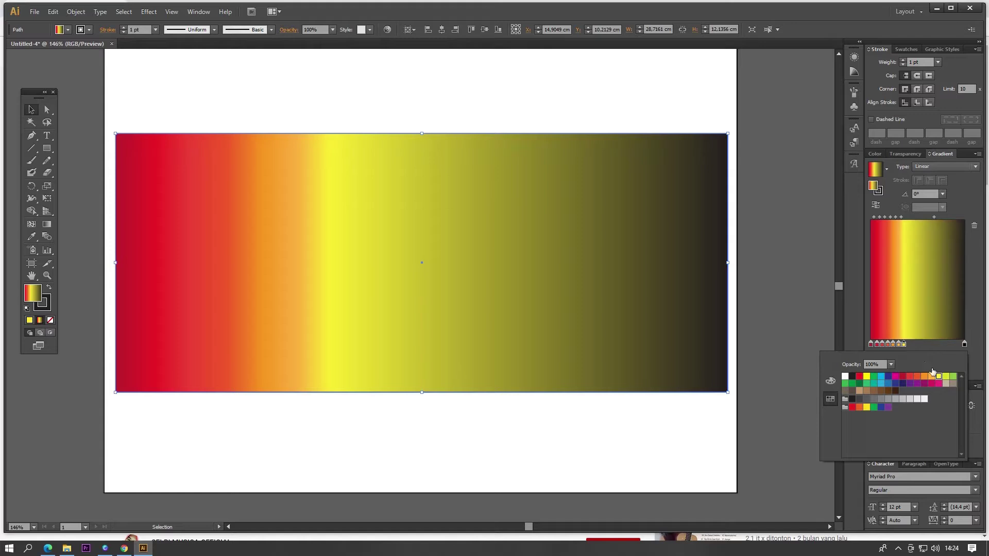
# - Add a yellow-green gradient stop at about 40% and a light green stop just after it
pyautogui.click(908, 345)
pyautogui.doubleClick(908, 345)
pyautogui.click(908, 345)
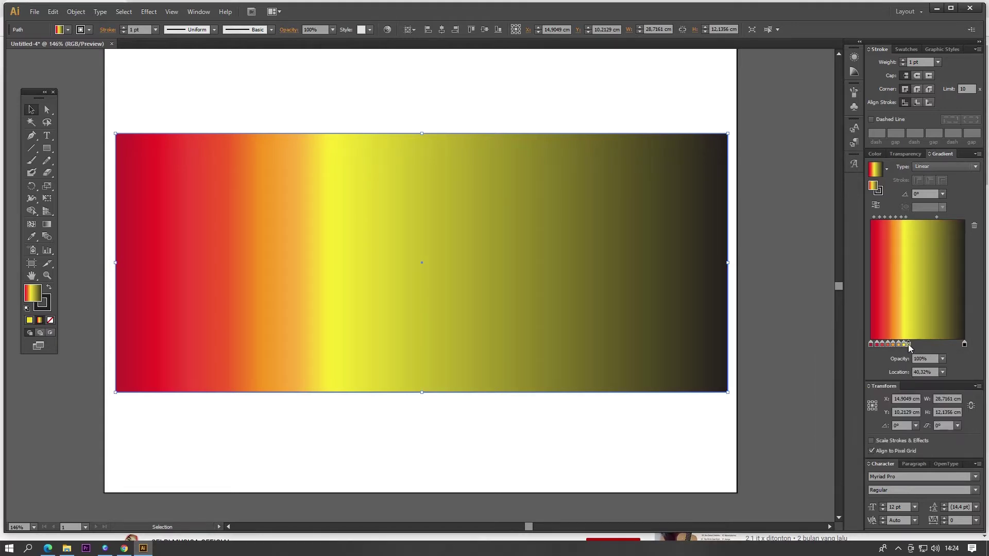
pyautogui.doubleClick(909, 344)
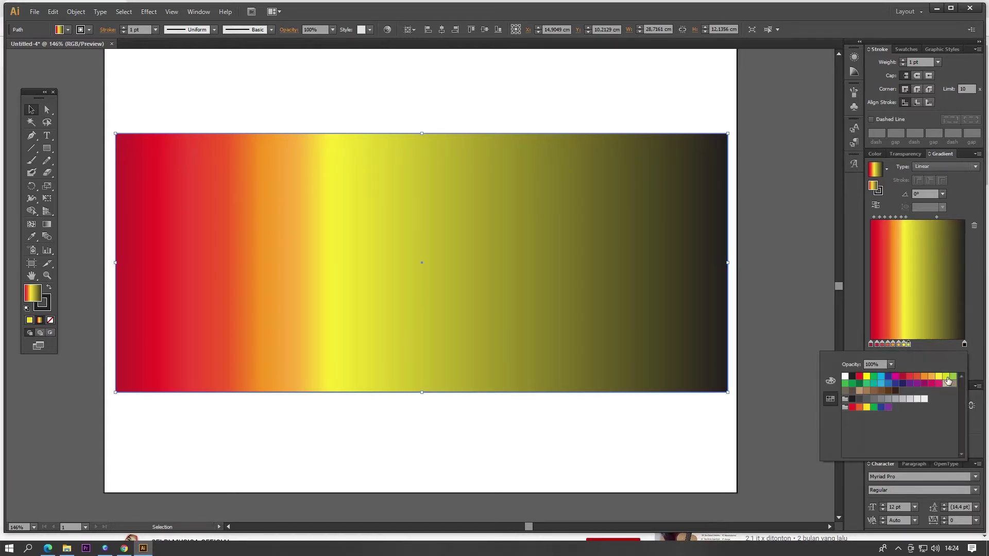
pyautogui.click(944, 378)
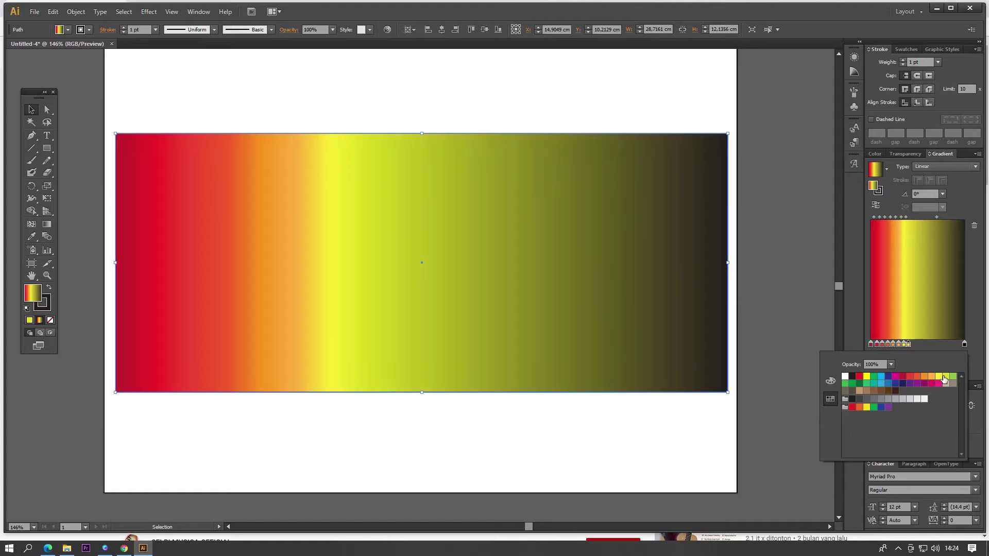
pyautogui.click(916, 346)
pyautogui.doubleClick(915, 345)
pyautogui.click(953, 376)
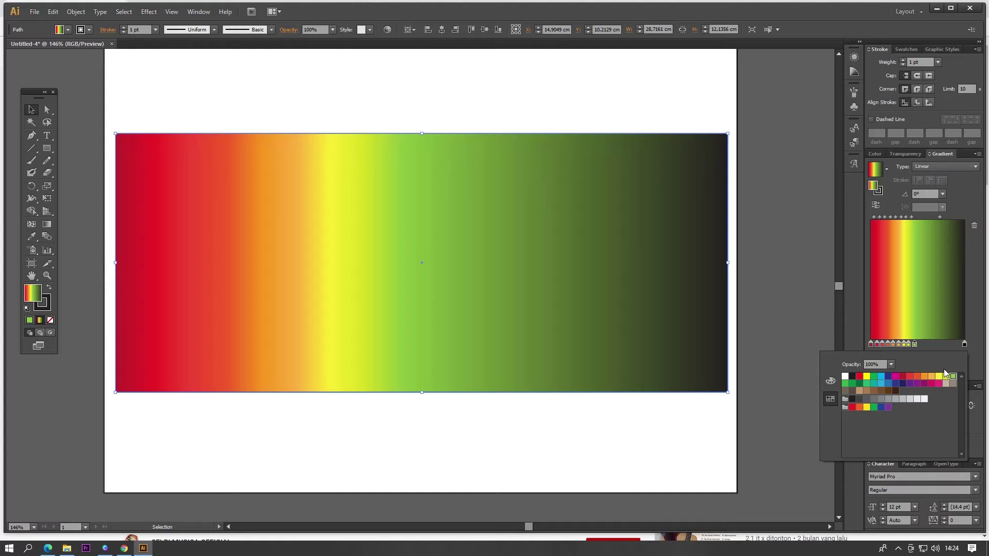
# - Add a bright green gradient stop after the light green one and a deeper green stop at about 57%
pyautogui.click(919, 345)
pyautogui.doubleClick(918, 345)
pyautogui.doubleClick(918, 345)
pyautogui.click(845, 385)
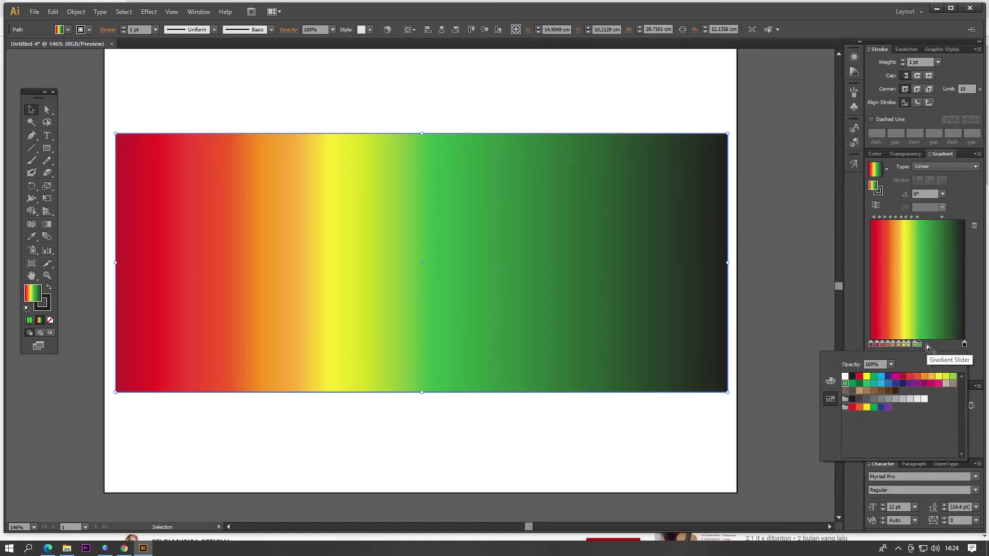
pyautogui.press('Escape')
pyautogui.moveTo(920, 344); pyautogui.dragTo(925, 345)
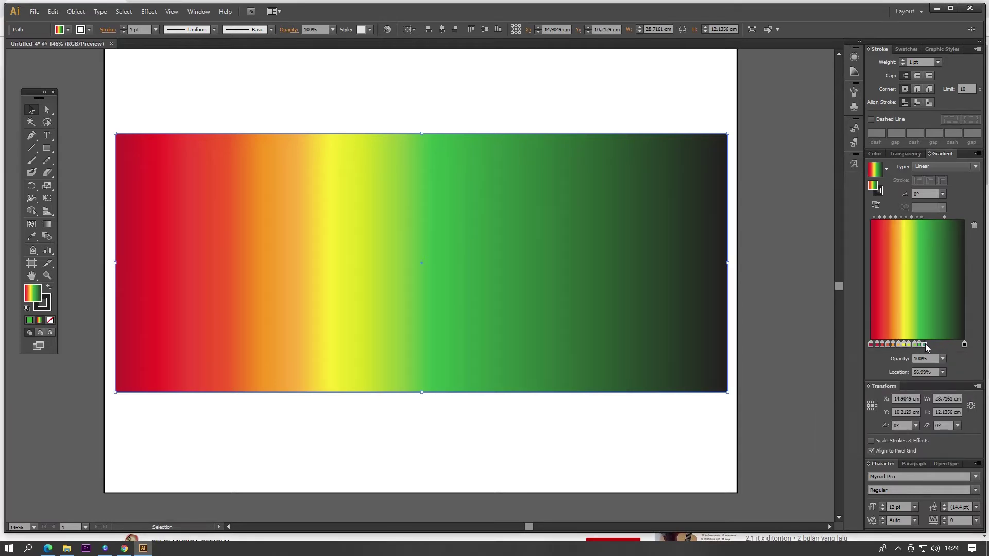
pyautogui.doubleClick(924, 344)
pyautogui.click(853, 385)
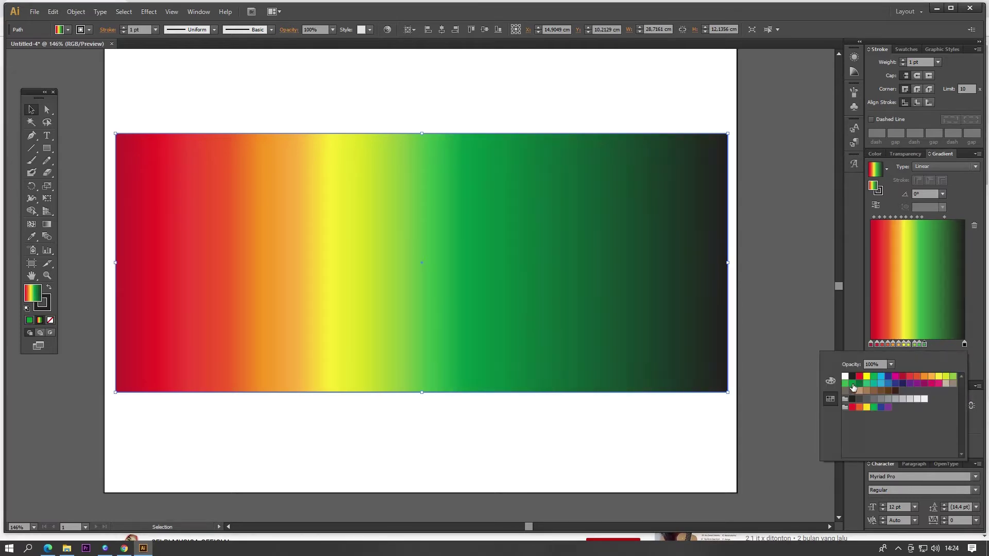
# - Add a dark green gradient stop just after the deeper green one
pyautogui.click(930, 344)
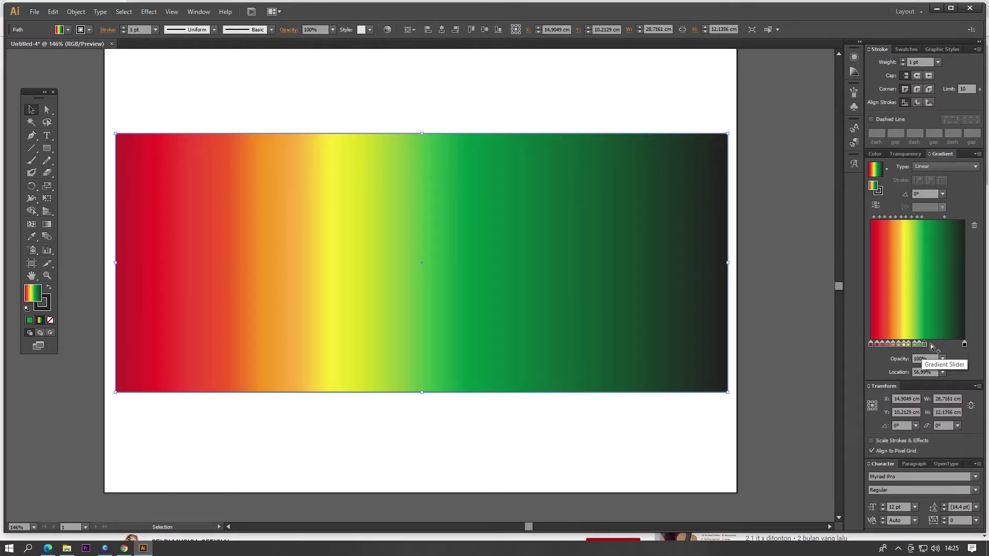
pyautogui.doubleClick(929, 344)
pyautogui.click(930, 344)
pyautogui.click(930, 344)
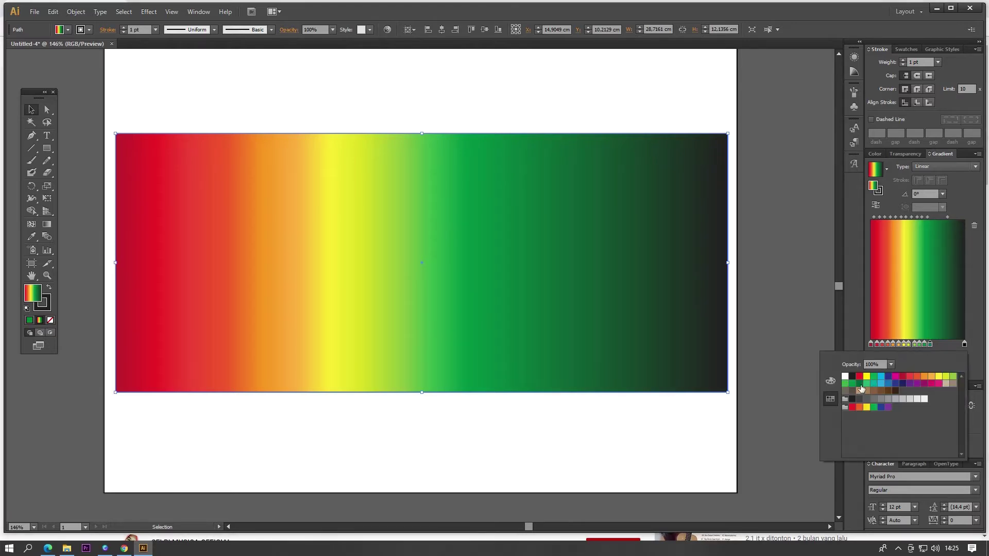
pyautogui.click(859, 384)
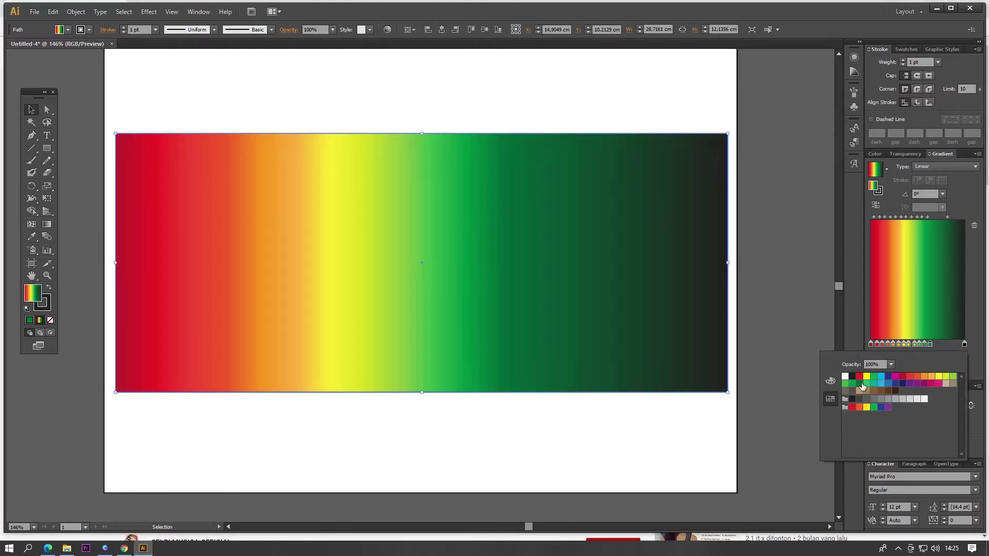
# - Add a mint green gradient stop at about 69%, just after the dark green one
pyautogui.click(935, 343)
pyautogui.doubleClick(935, 344)
pyautogui.click(935, 344)
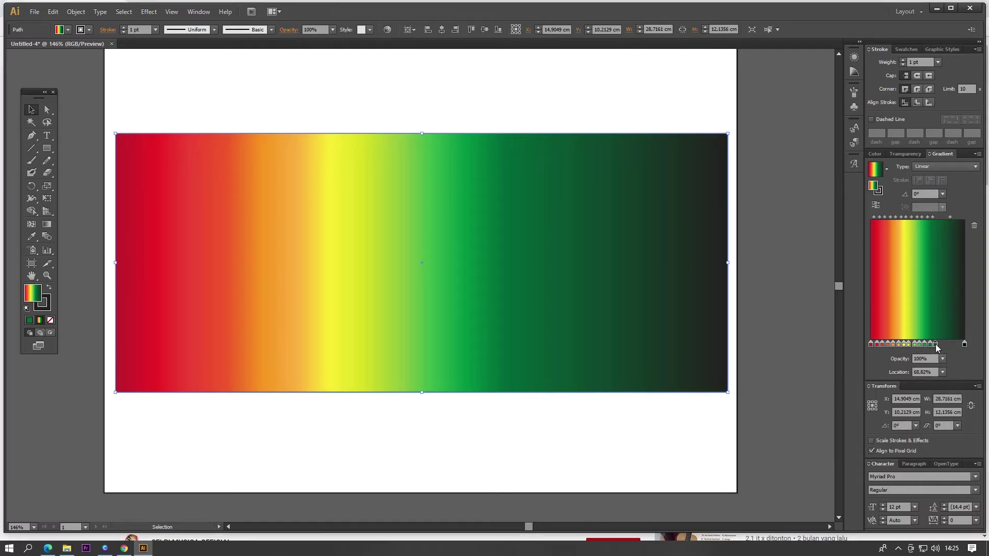
pyautogui.doubleClick(935, 344)
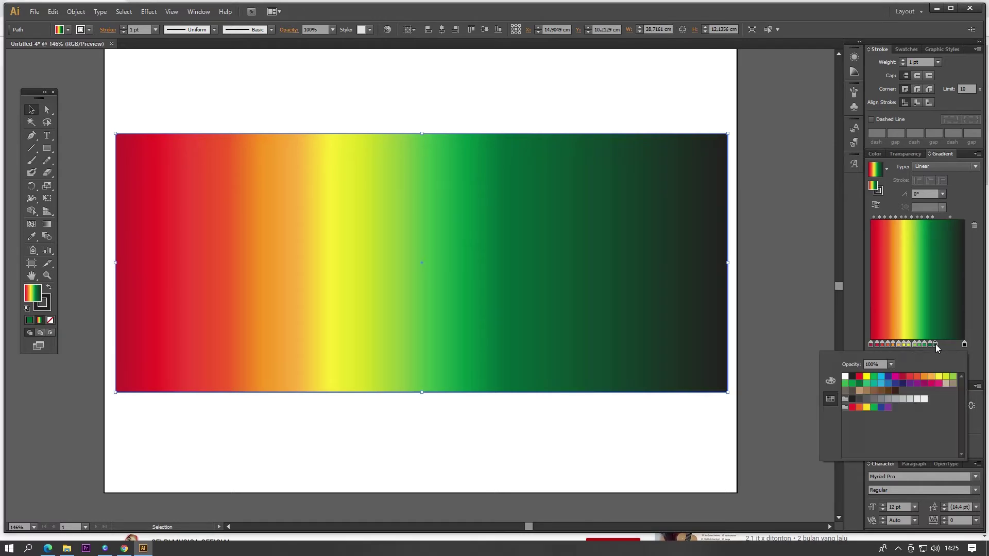
pyautogui.click(867, 384)
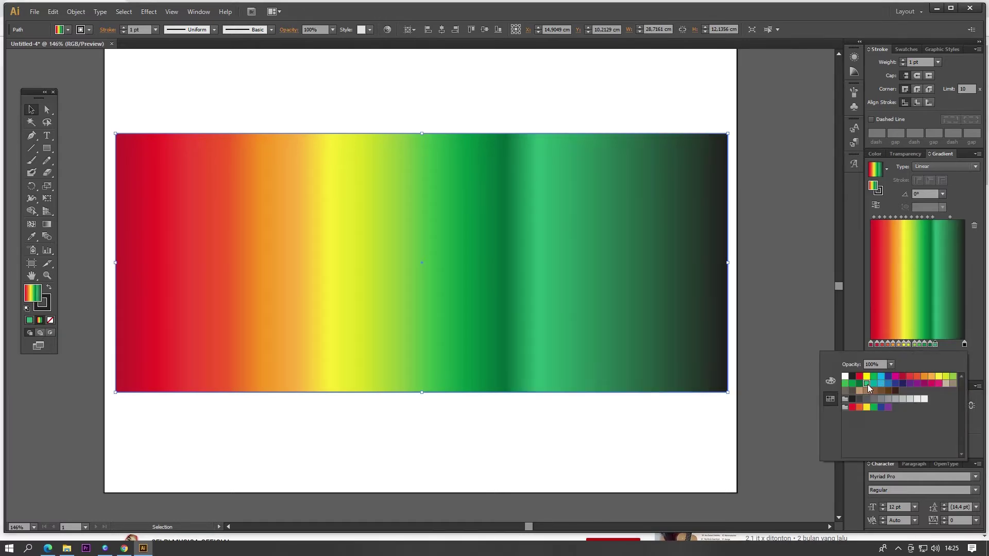
# - Add a teal gradient stop at about 74%, just after the mint green one
pyautogui.click(940, 345)
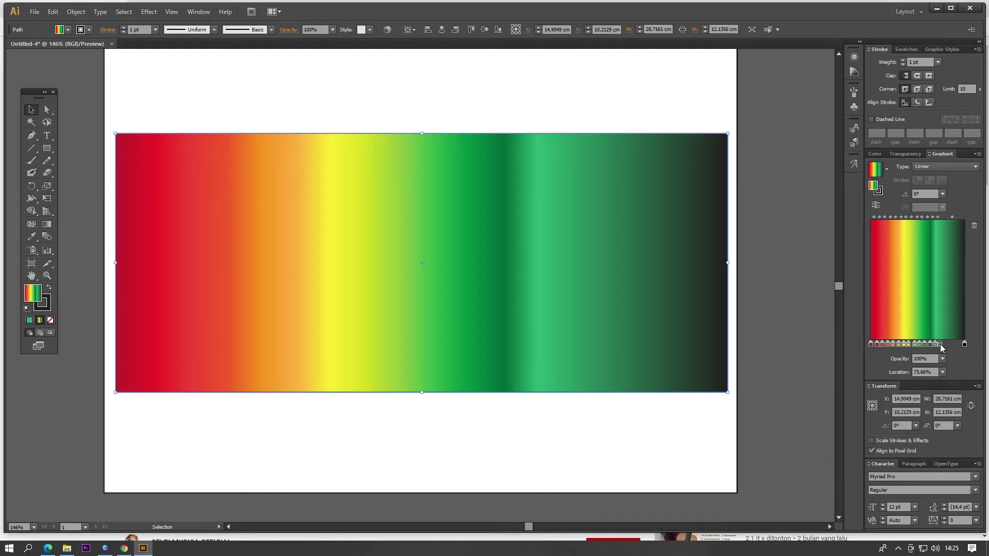
pyautogui.doubleClick(941, 344)
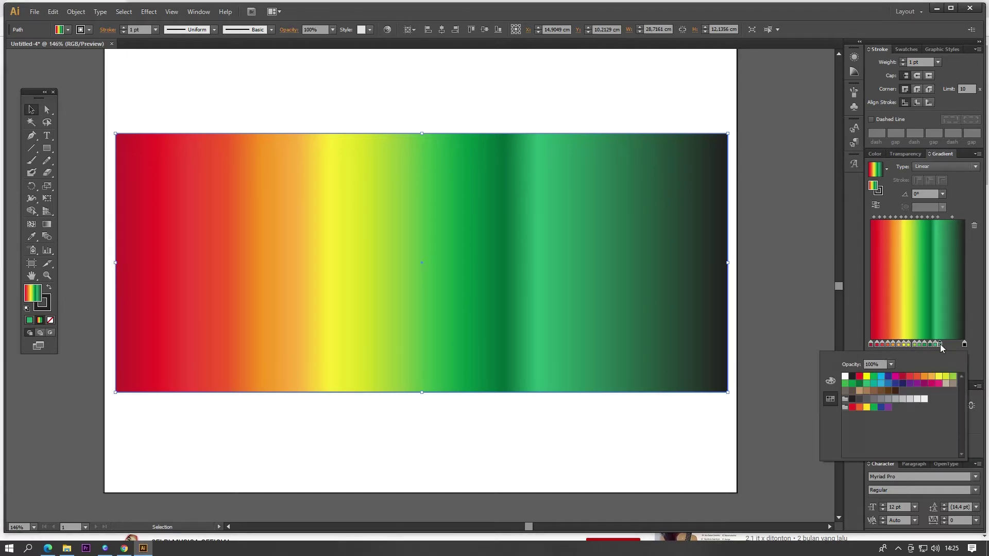
pyautogui.click(879, 384)
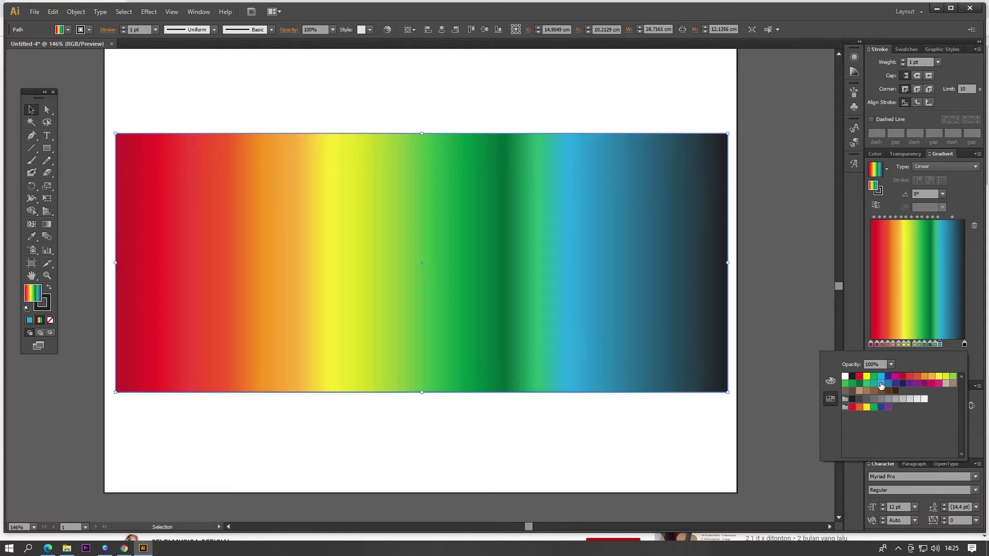
pyautogui.click(874, 383)
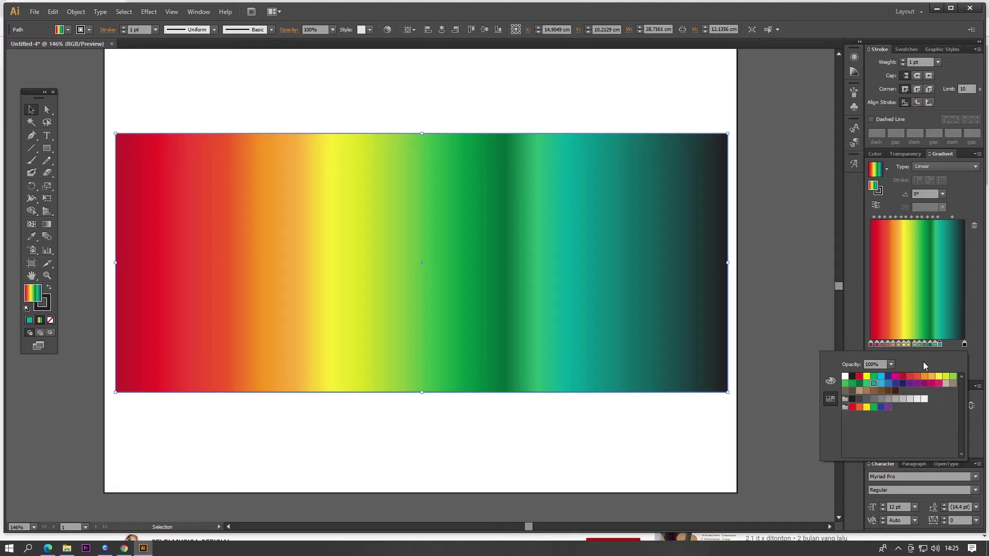
# - Add a blue gradient stop at about 79% and a dark blue stop at about 83%
pyautogui.click(944, 344)
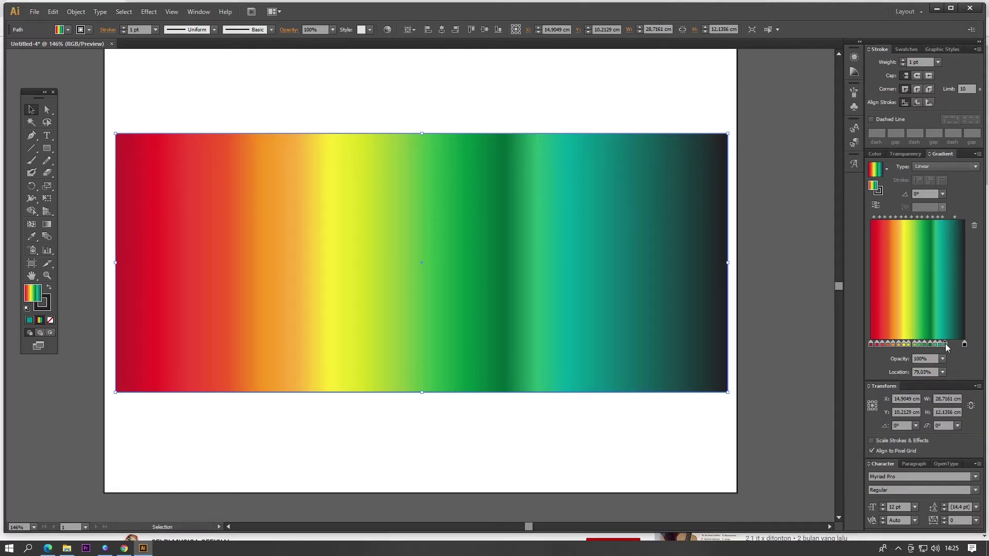
pyautogui.doubleClick(945, 344)
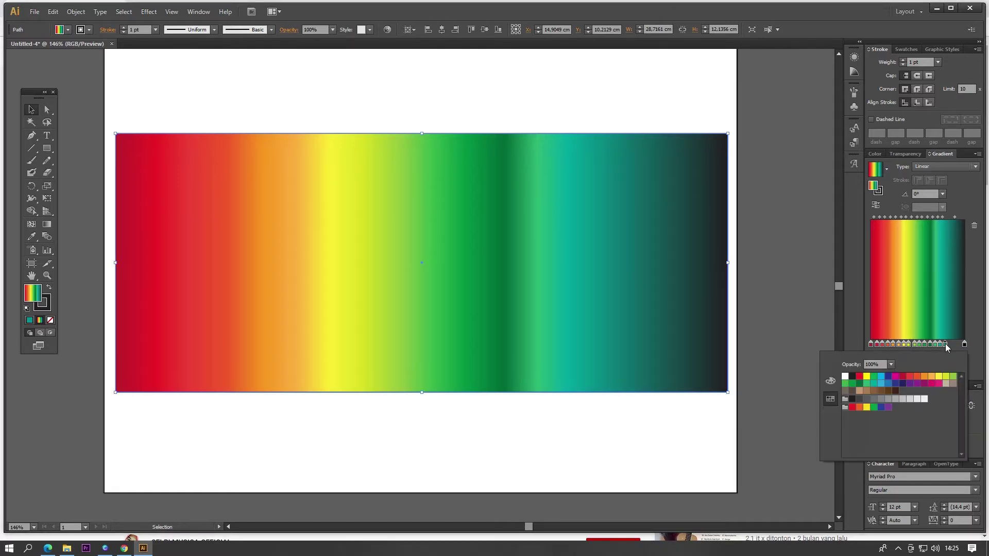
pyautogui.click(887, 384)
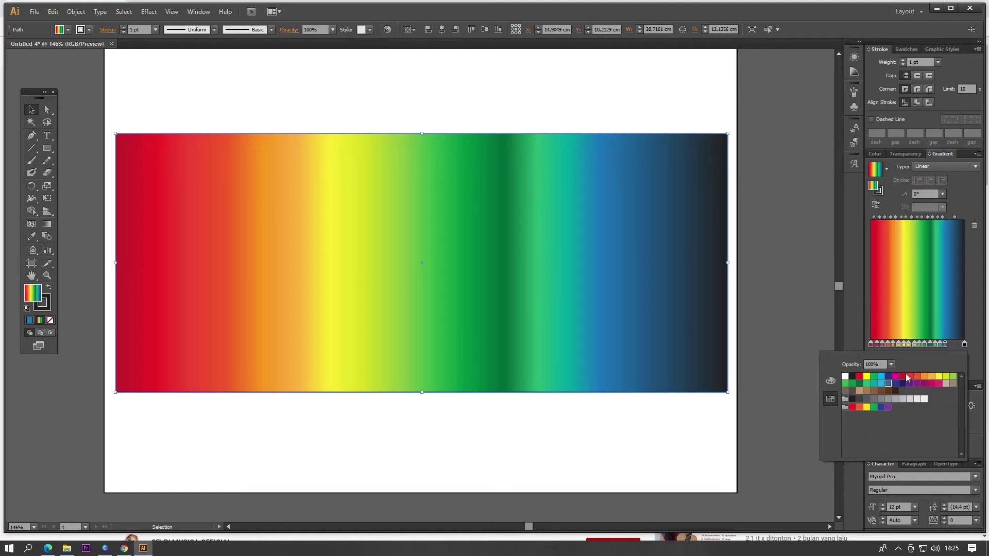
pyautogui.click(949, 344)
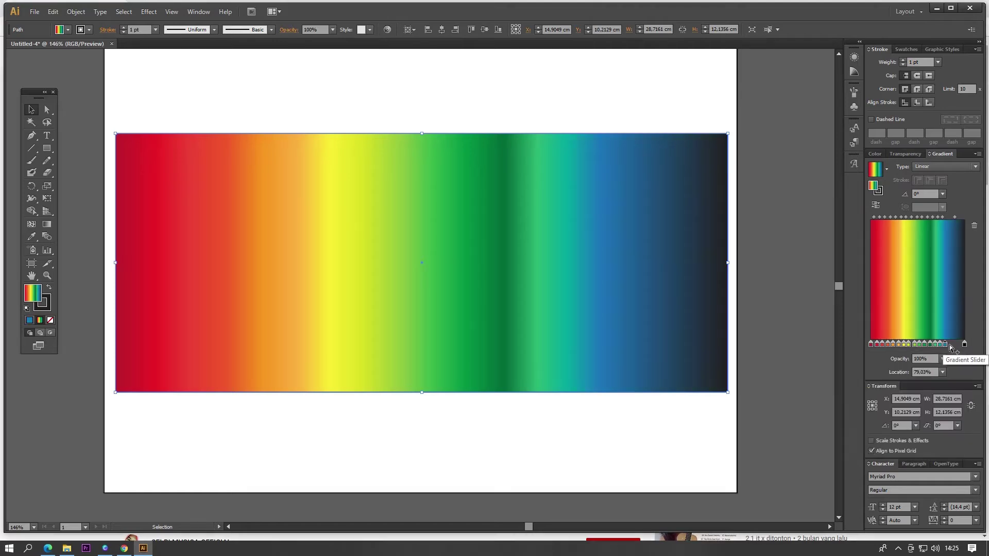
pyautogui.doubleClick(949, 344)
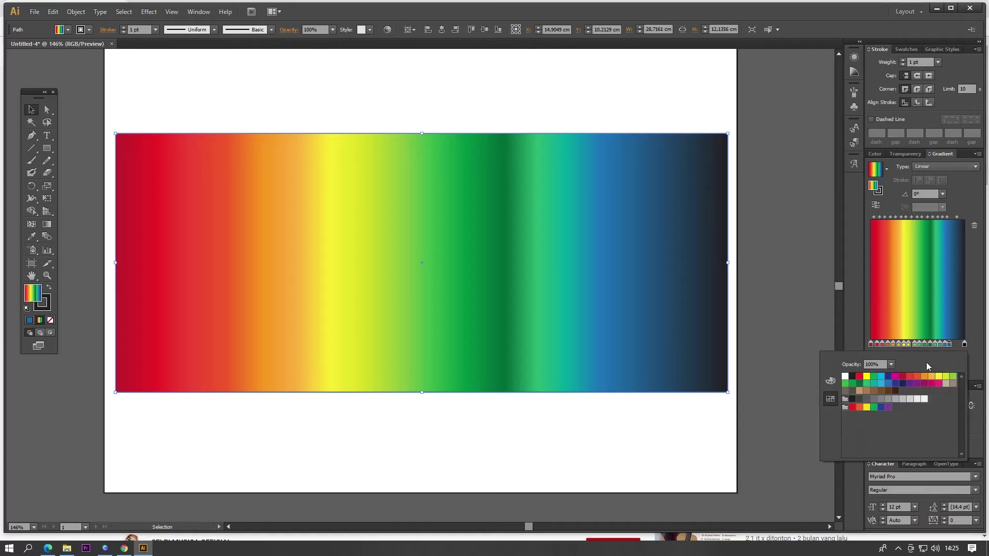
pyautogui.click(895, 383)
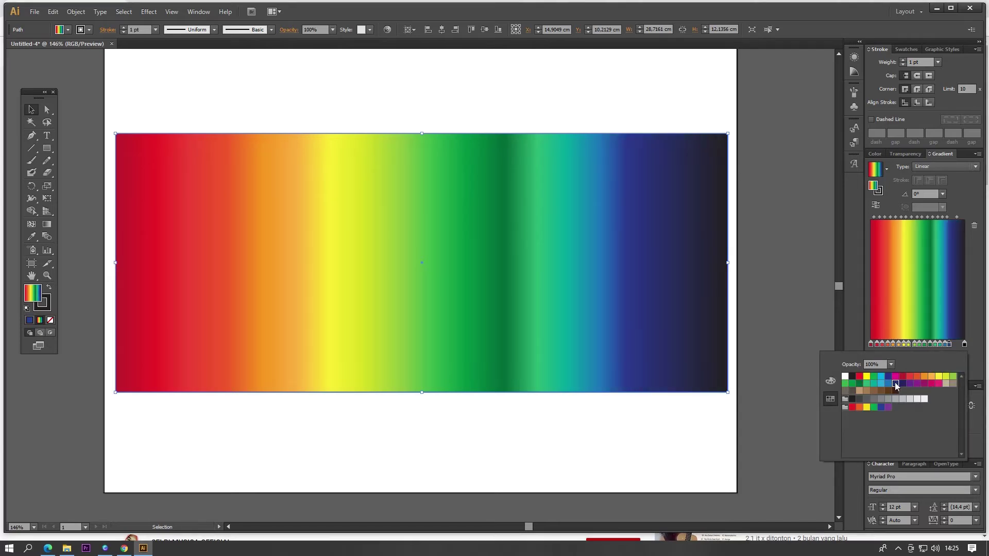
# - Add a dark violet gradient stop just after the dark blue one
pyautogui.click(954, 344)
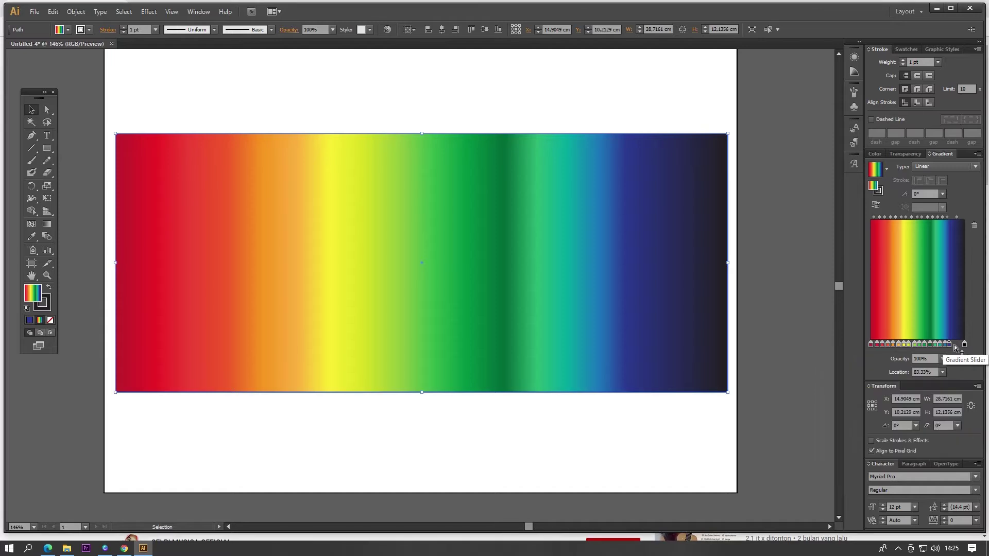
pyautogui.doubleClick(954, 344)
pyautogui.click(953, 344)
pyautogui.doubleClick(954, 345)
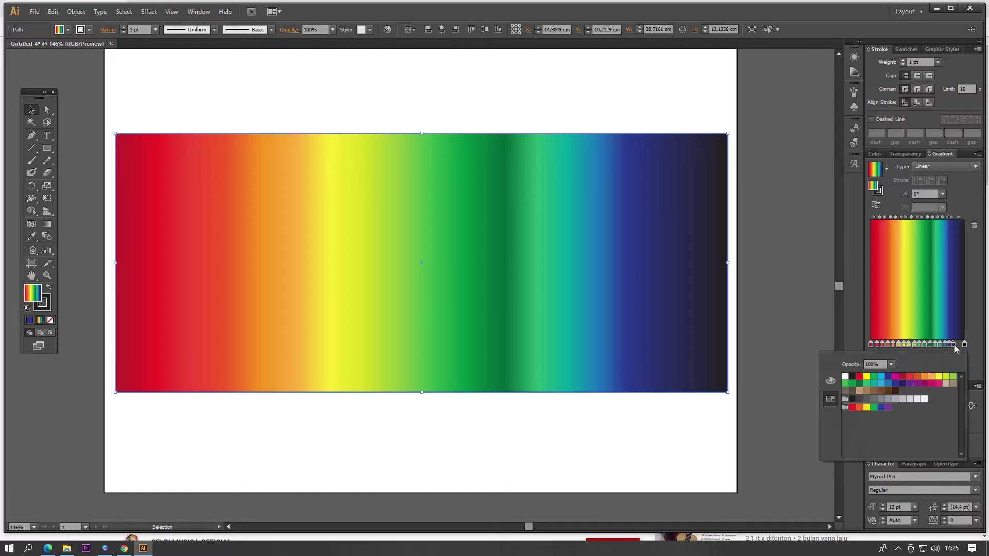
pyautogui.click(910, 383)
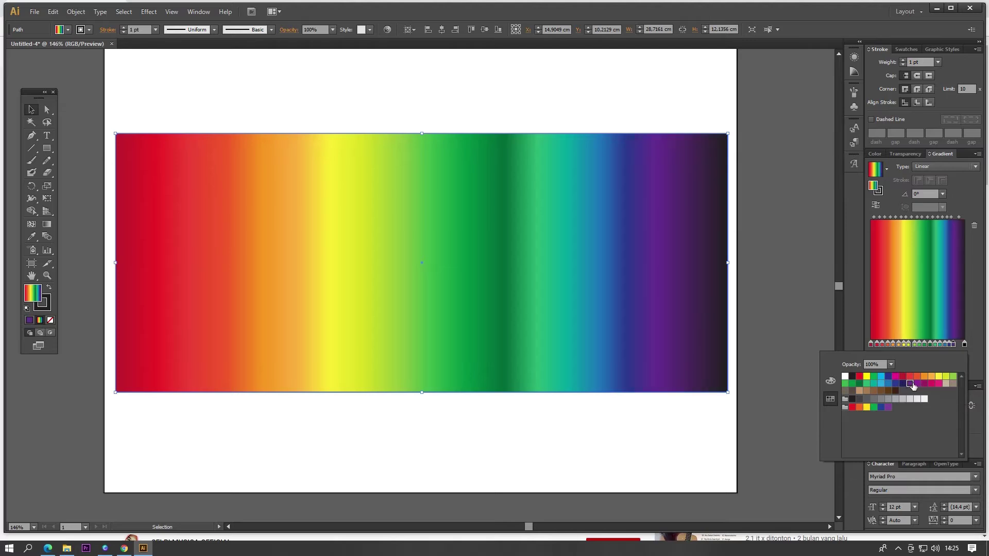
# - Add a reddish-purple gradient stop at about 92%, between the dark violet stop and the black end stop
pyautogui.click(958, 345)
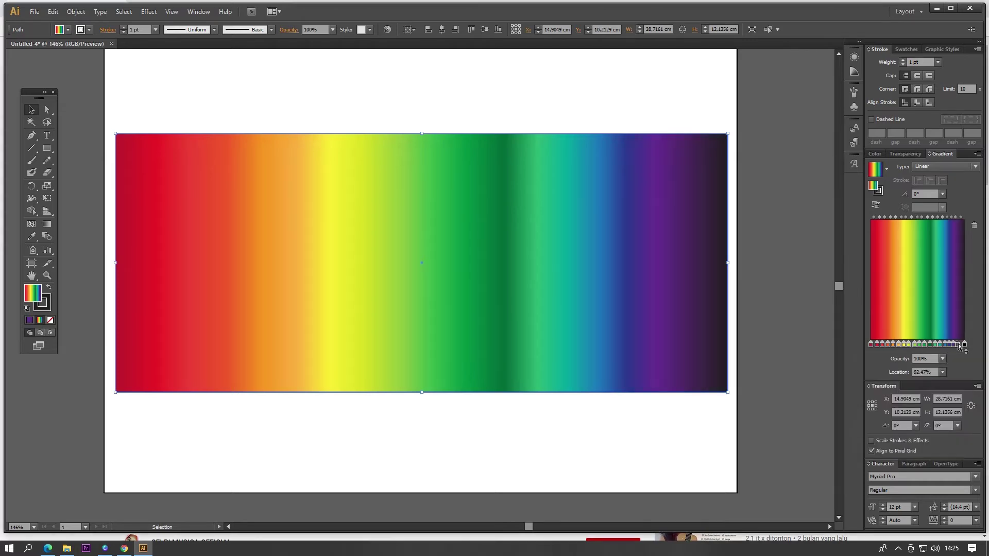
pyautogui.doubleClick(958, 345)
pyautogui.click(958, 345)
pyautogui.doubleClick(958, 345)
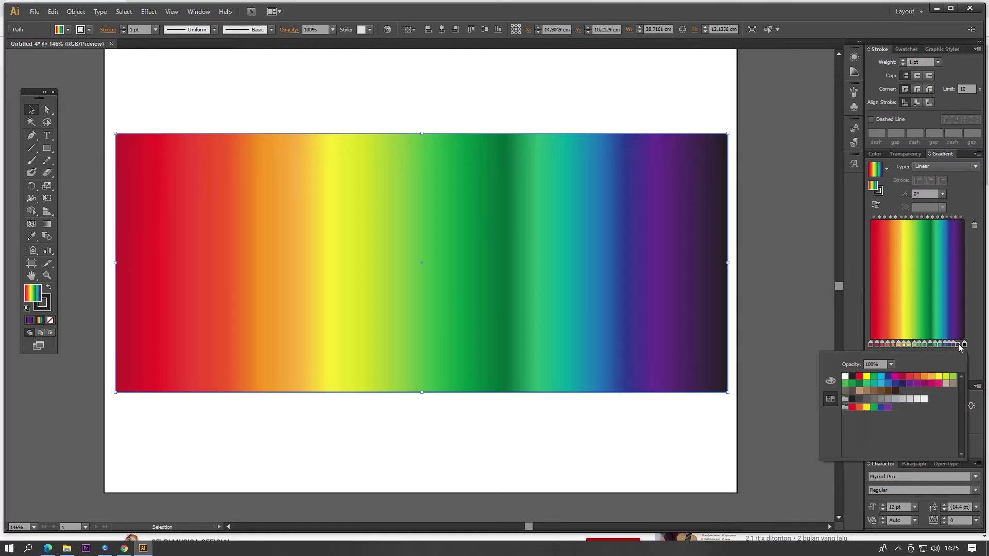
pyautogui.click(917, 383)
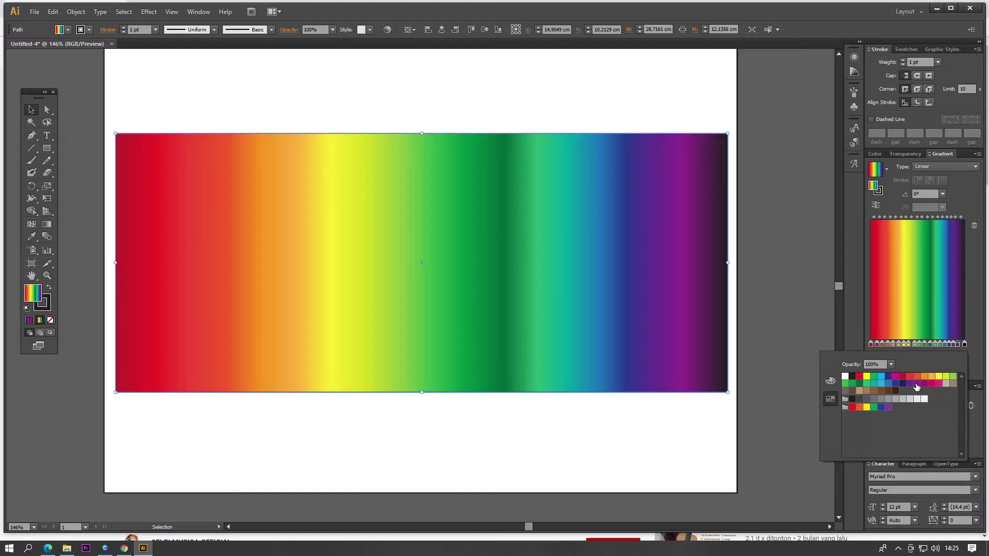
# - Recolor the black end stop of the gradient to magenta-red
pyautogui.click(962, 347)
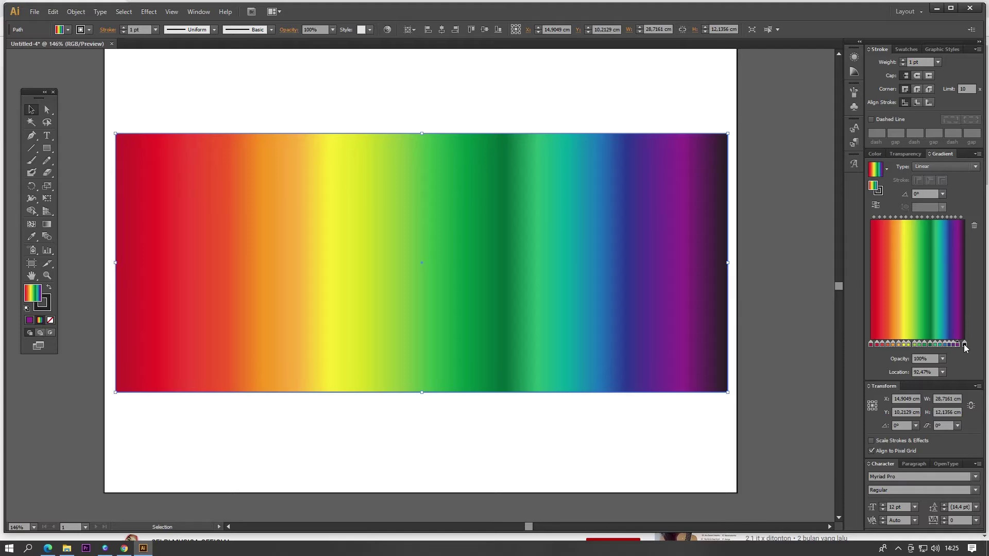
pyautogui.click(965, 346)
pyautogui.doubleClick(964, 345)
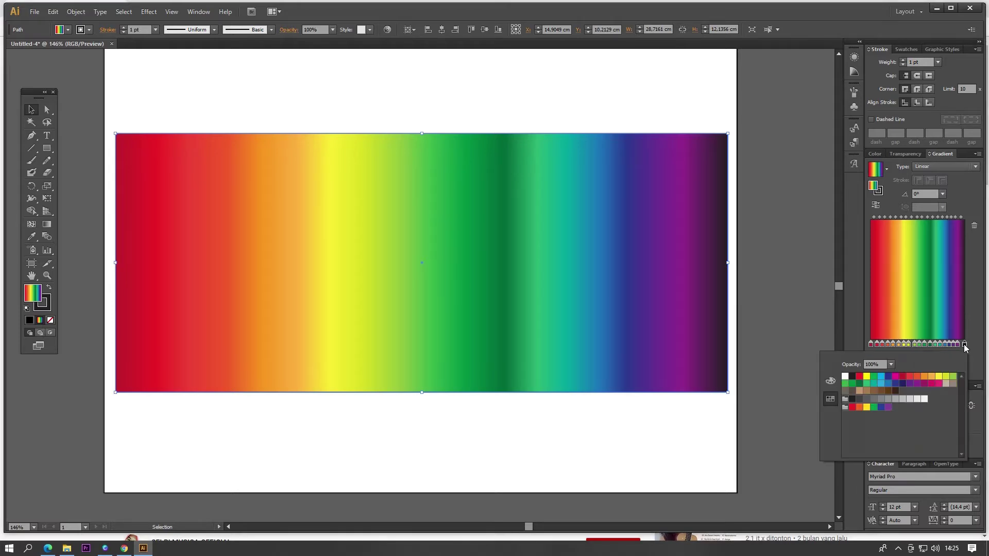
pyautogui.click(932, 385)
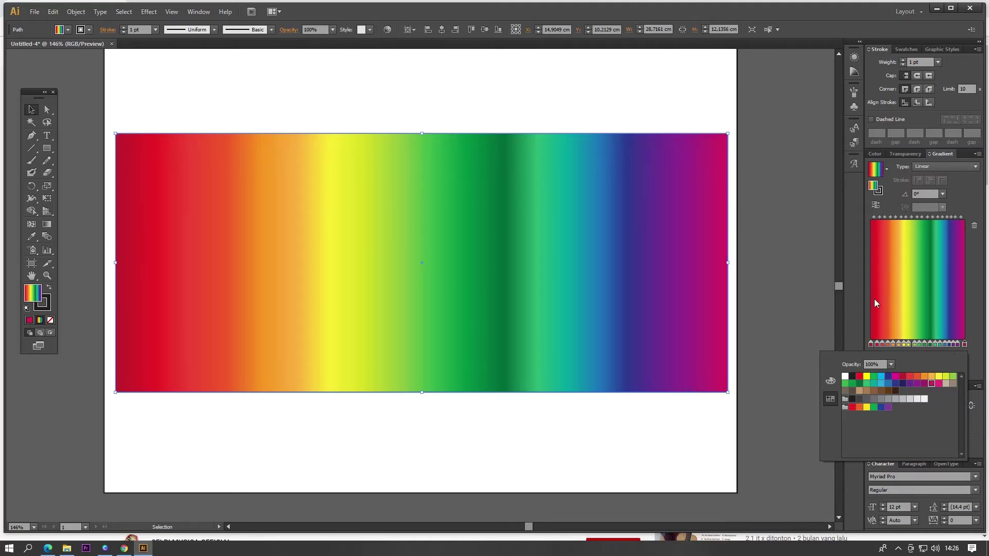
# - Shift the purple gradient stop to about 89% and adjust the spacing of the orange and yellow stops
pyautogui.click(957, 344)
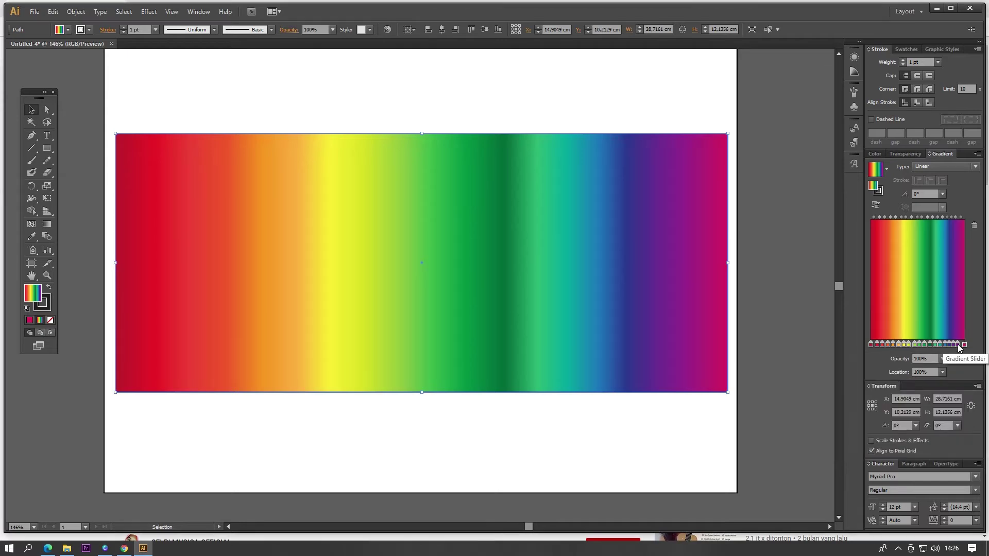
pyautogui.moveTo(957, 344); pyautogui.dragTo(954, 346)
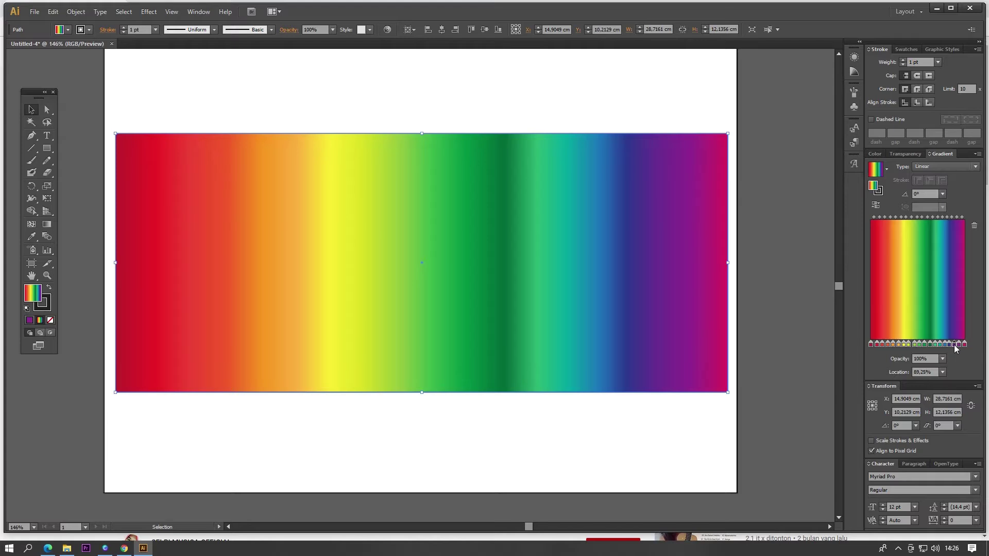
pyautogui.click(915, 344)
pyautogui.click(888, 344)
pyautogui.moveTo(894, 343); pyautogui.dragTo(897, 345)
pyautogui.click(902, 344)
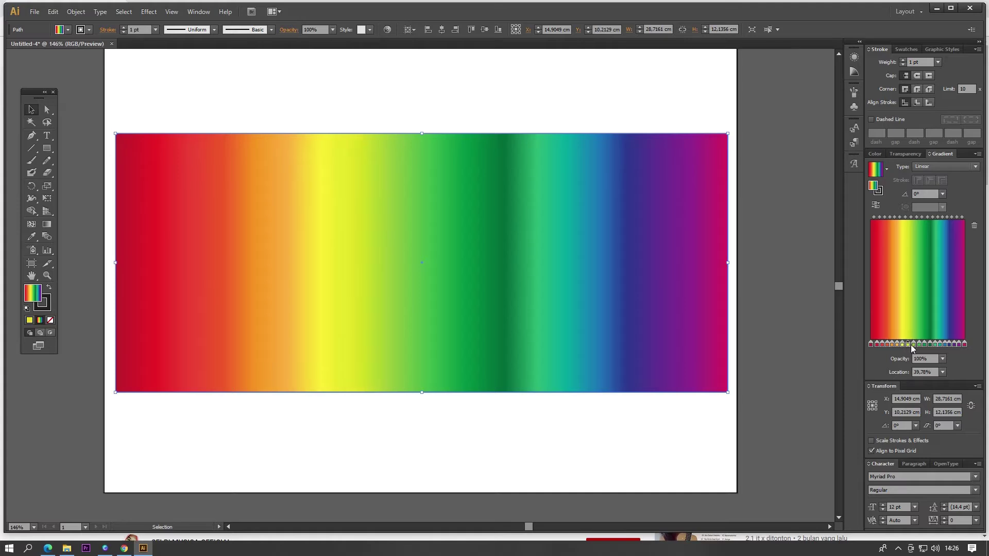
# - Move the yellow-green gradient stop to about 49% and the dark green stop to about 61%, finishing with the rectangle deselected
pyautogui.click(912, 344)
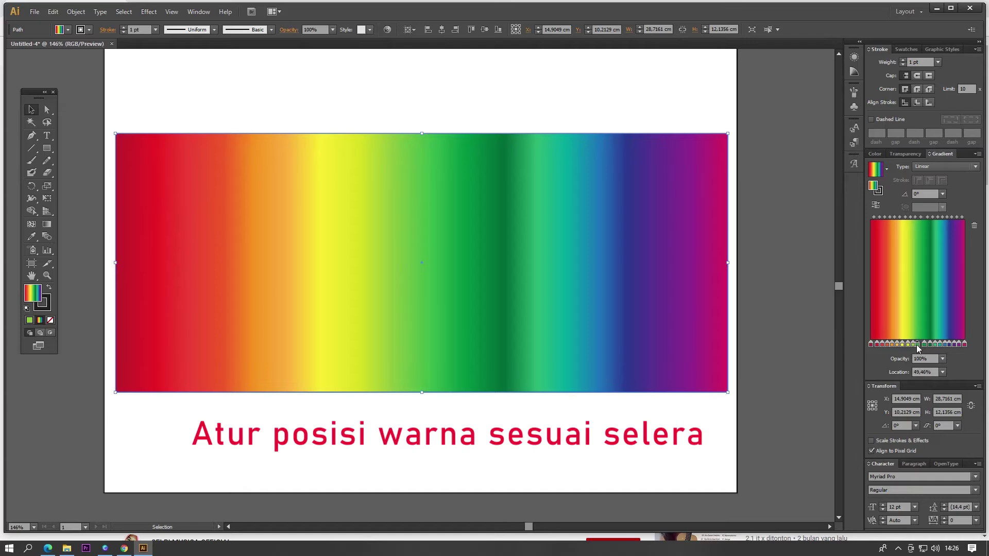
pyautogui.moveTo(916, 344); pyautogui.dragTo(925, 343)
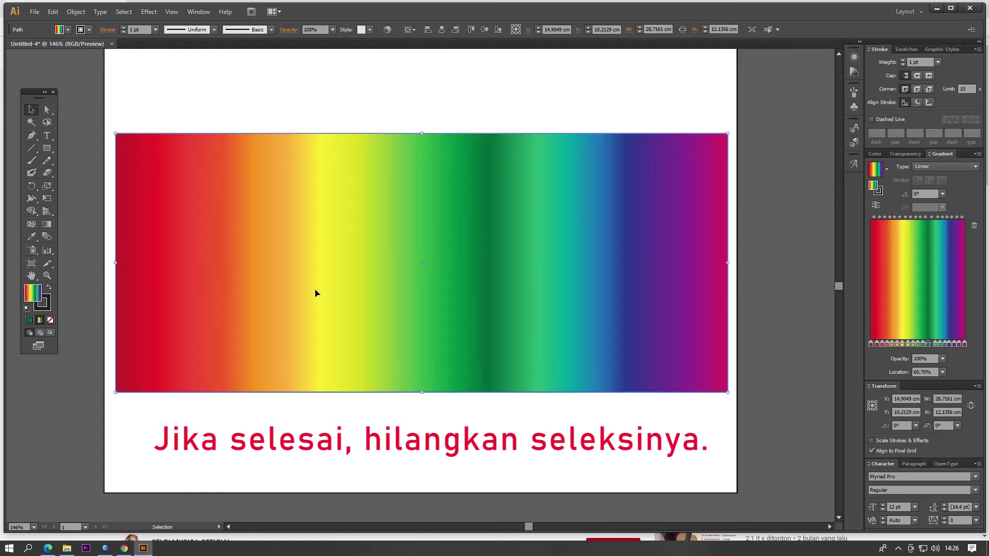
pyautogui.click(81, 124)
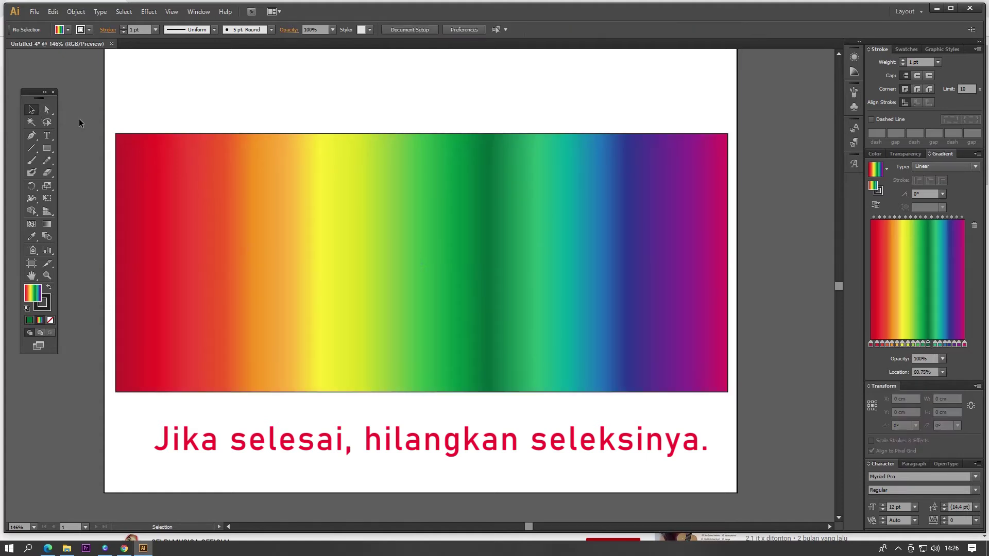
# - Start a point text in the Cowboys font over the red part of the rectangle
pyautogui.click(47, 136)
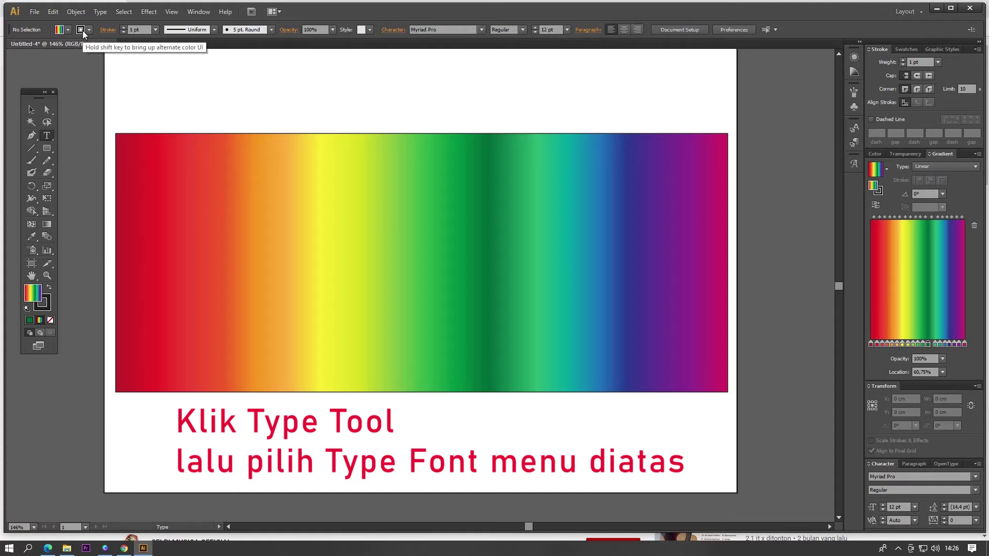
pyautogui.click(100, 12)
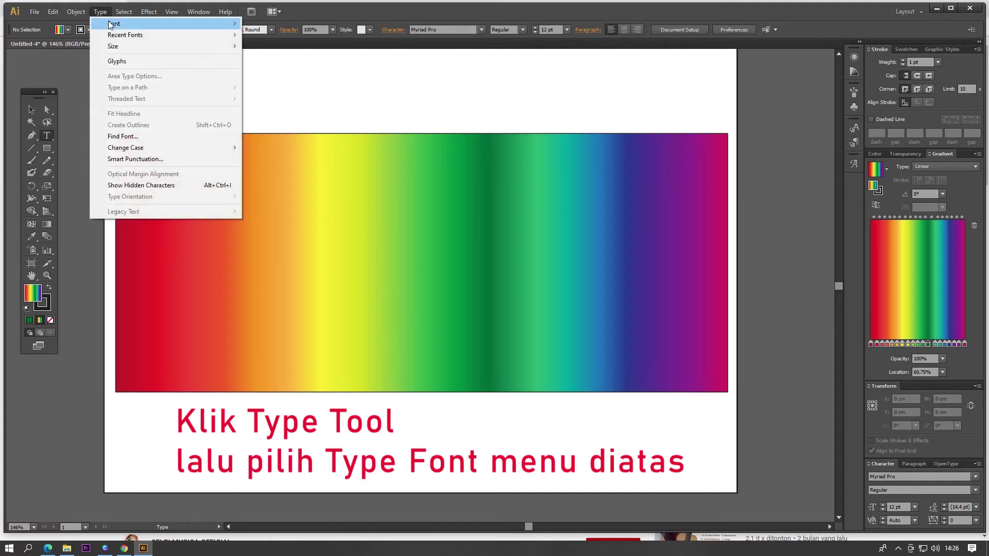
pyautogui.moveTo(110, 24)
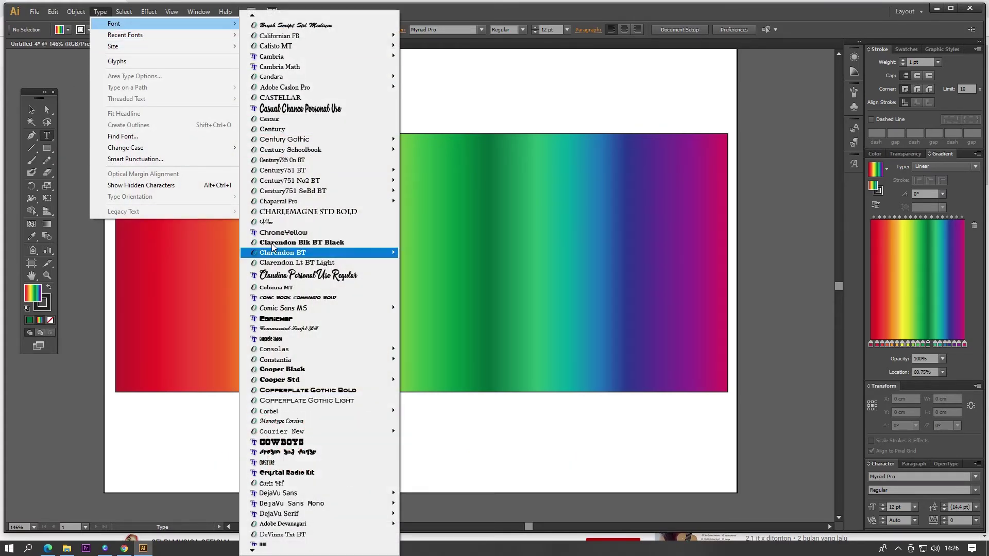
pyautogui.click(249, 442)
pyautogui.click(161, 293)
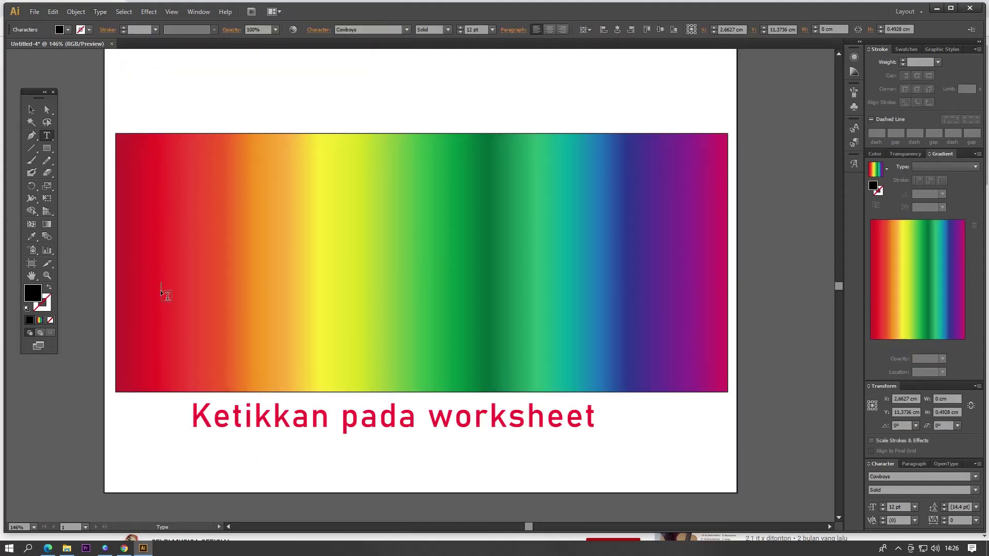
# - Enlarge the font size to 157 pt and enter the letter "C" on the rectangle
pyautogui.click(460, 27)
pyautogui.click(459, 27)
pyautogui.click(460, 28)
pyautogui.click(460, 29)
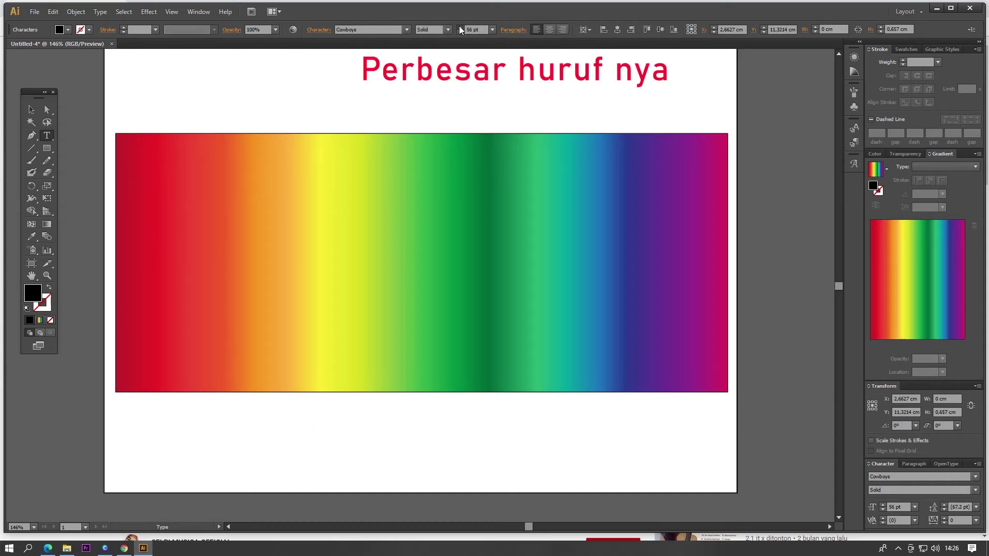
pyautogui.click(459, 28)
pyautogui.click(460, 29)
pyautogui.click(459, 29)
pyautogui.click(460, 28)
pyautogui.click(459, 28)
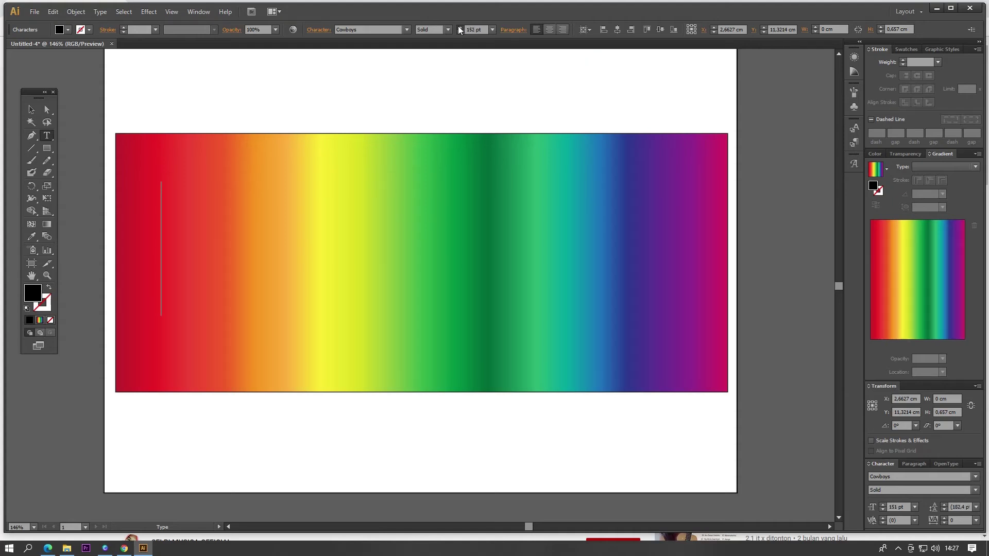
pyautogui.click(460, 29)
pyautogui.write('C')
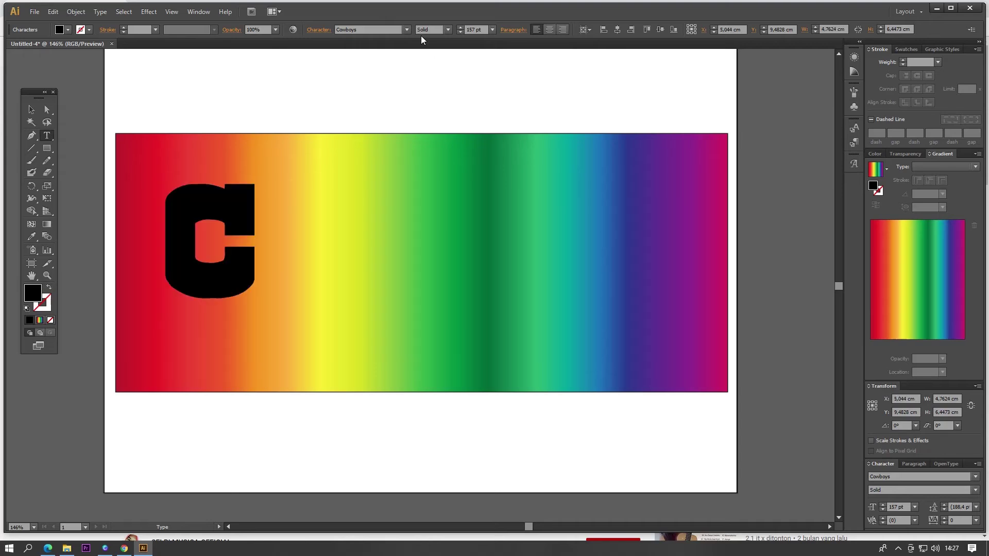
# - Complete the text to read "COWBOY" and reduce its font size to 128 pt
pyautogui.write('OWBOY')
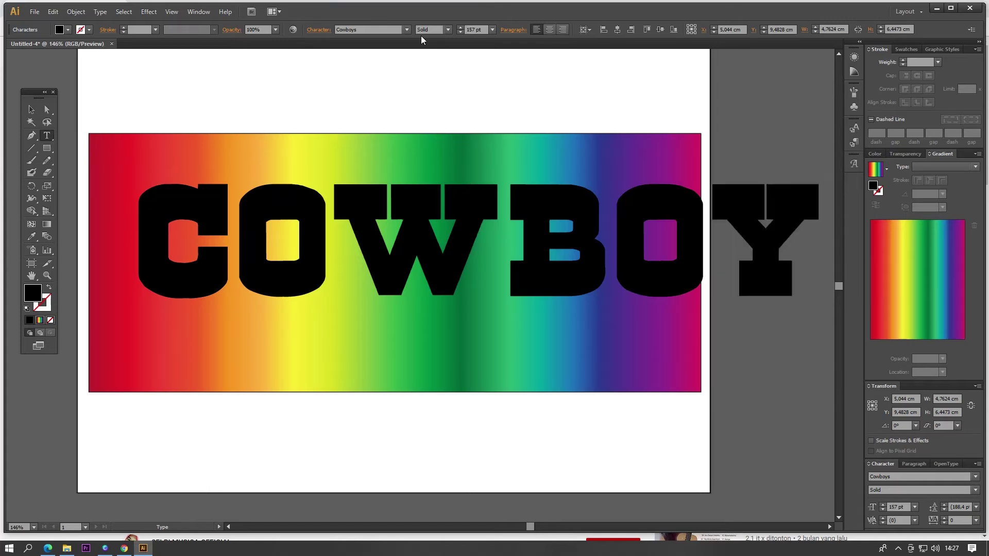
pyautogui.click(30, 111)
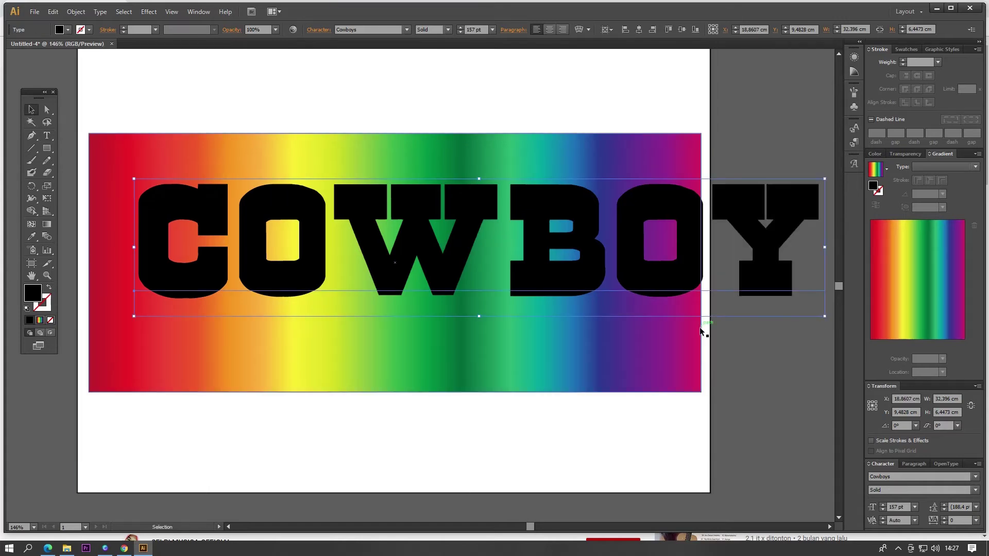
pyautogui.click(460, 32)
pyautogui.click(460, 32)
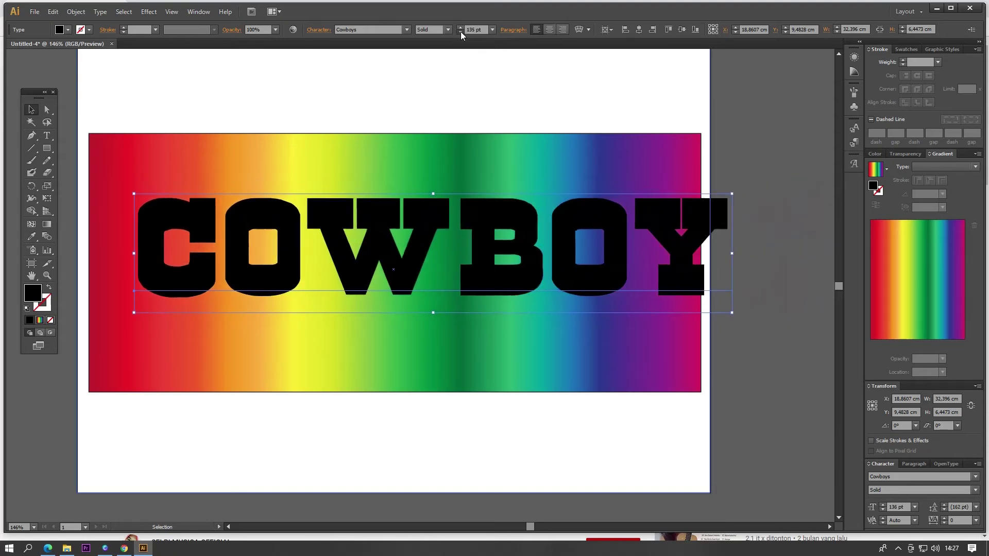
pyautogui.click(460, 32)
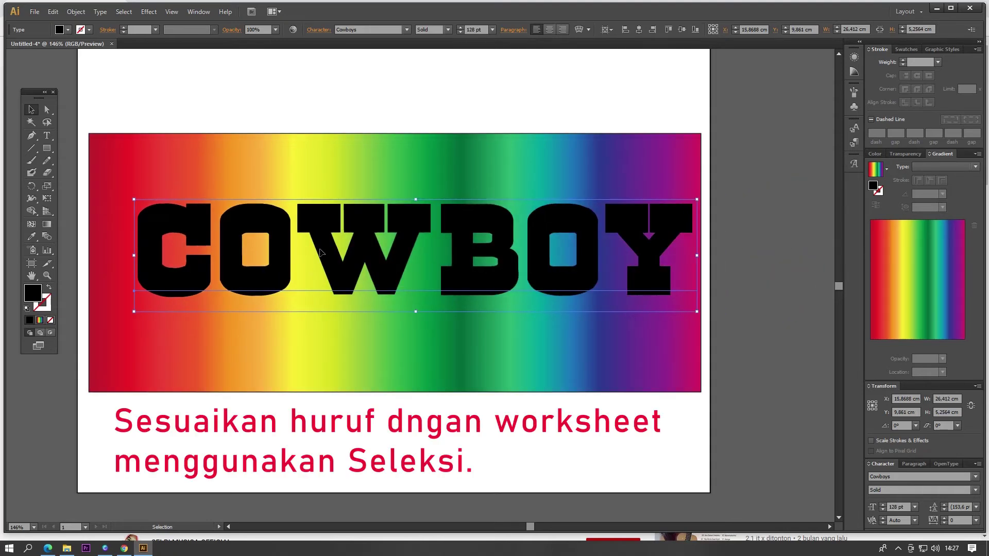
# - Move the COWBOY text inside the rainbow rectangle and stretch it to about 27.8 cm wide and 9.9 cm high
pyautogui.moveTo(330, 253); pyautogui.dragTo(304, 241)
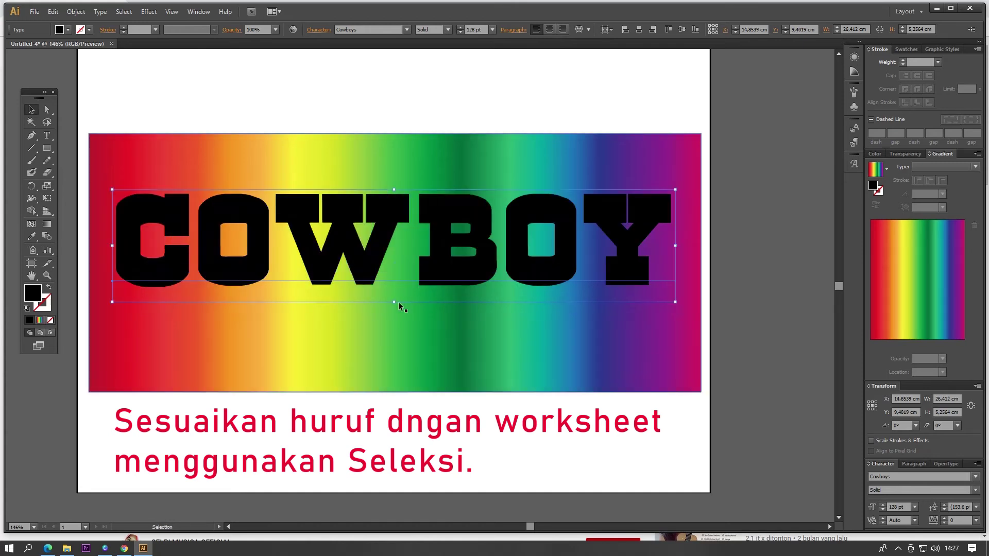
pyautogui.moveTo(392, 302); pyautogui.dragTo(394, 350)
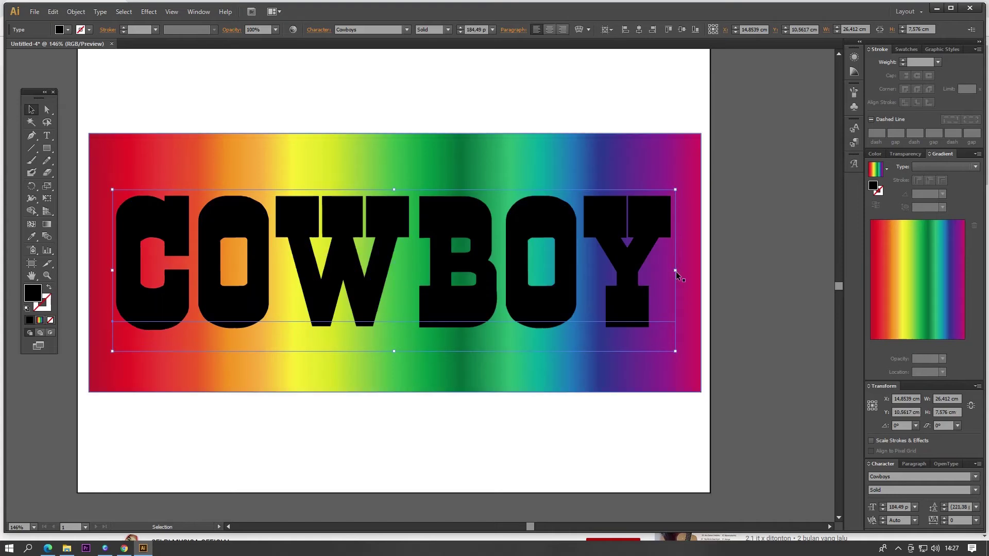
pyautogui.moveTo(675, 269); pyautogui.dragTo(694, 270)
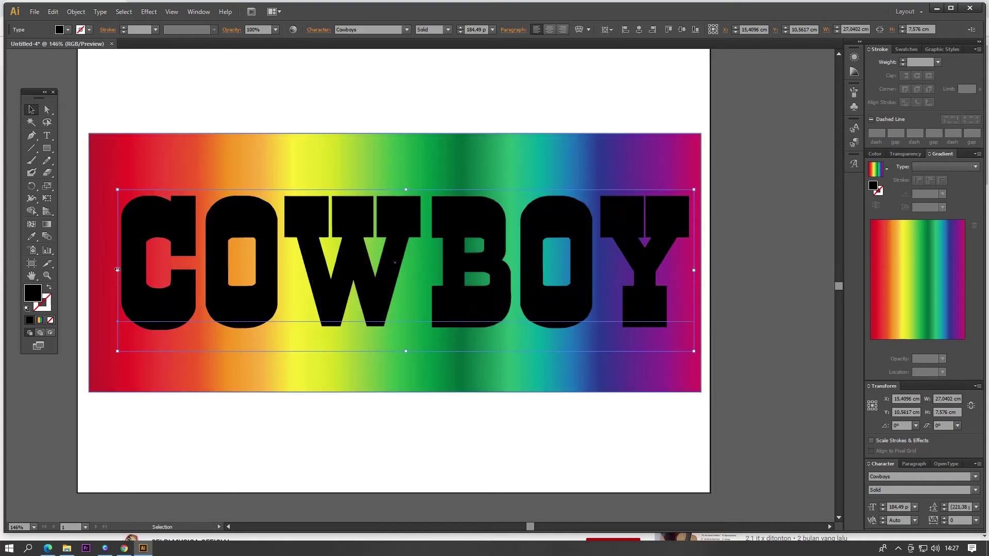
pyautogui.moveTo(117, 269); pyautogui.dragTo(102, 270)
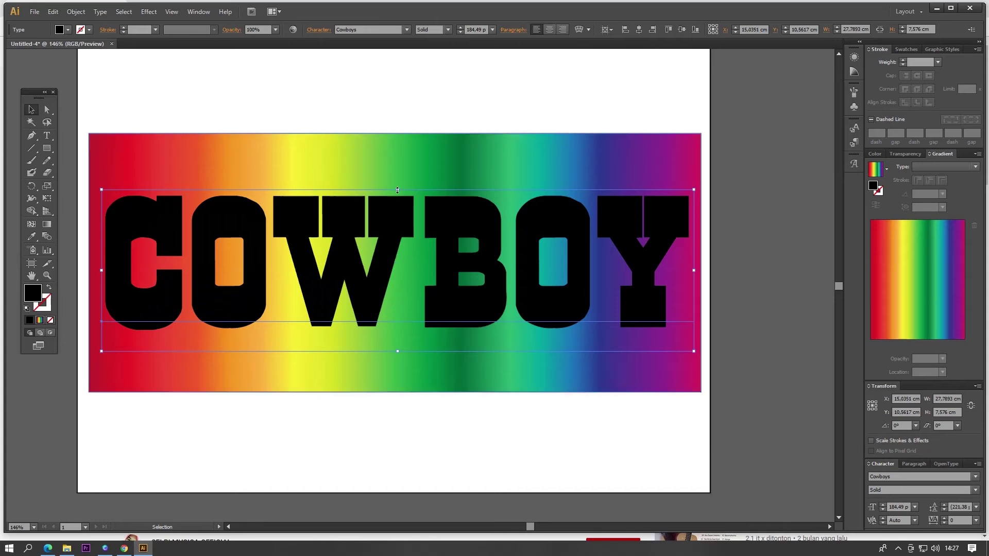
pyautogui.moveTo(397, 190); pyautogui.dragTo(398, 162)
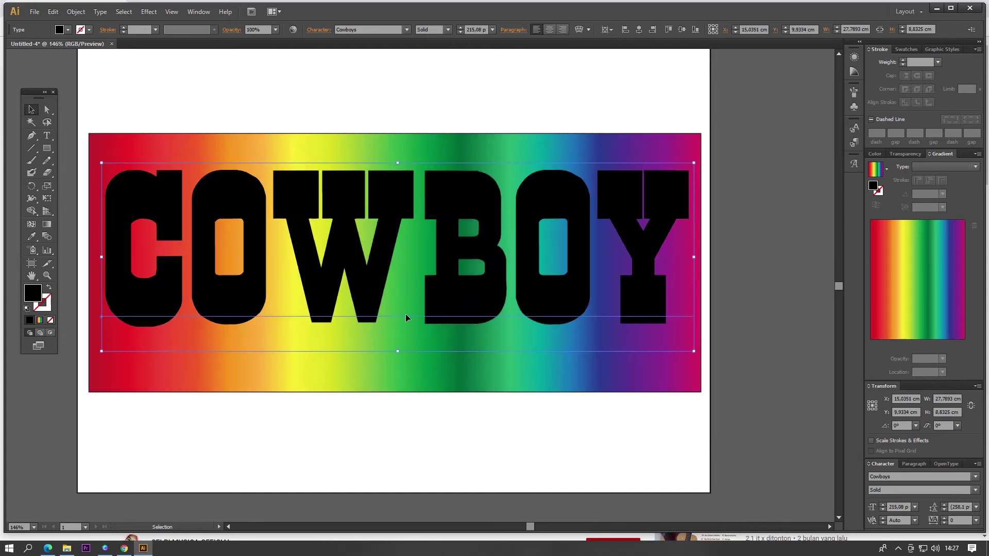
pyautogui.moveTo(400, 351); pyautogui.dragTo(401, 374)
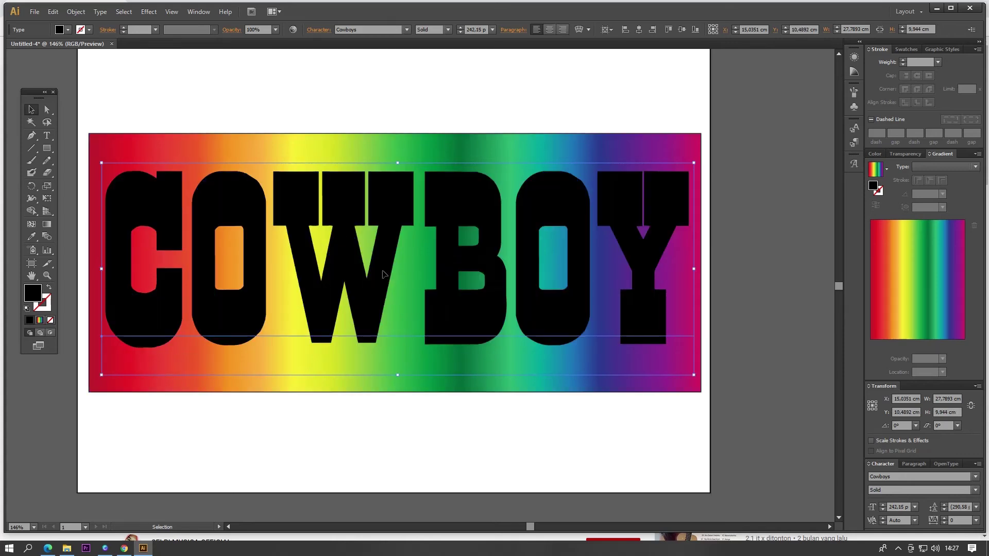
# - Remove the fill from the COWBOY text and give it a black stroke
pyautogui.click(68, 30)
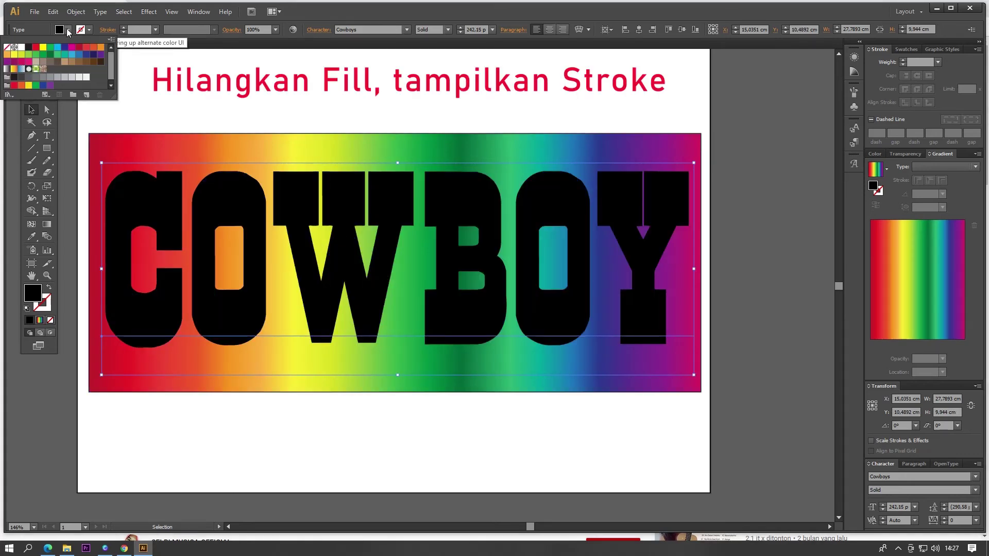
pyautogui.click(6, 48)
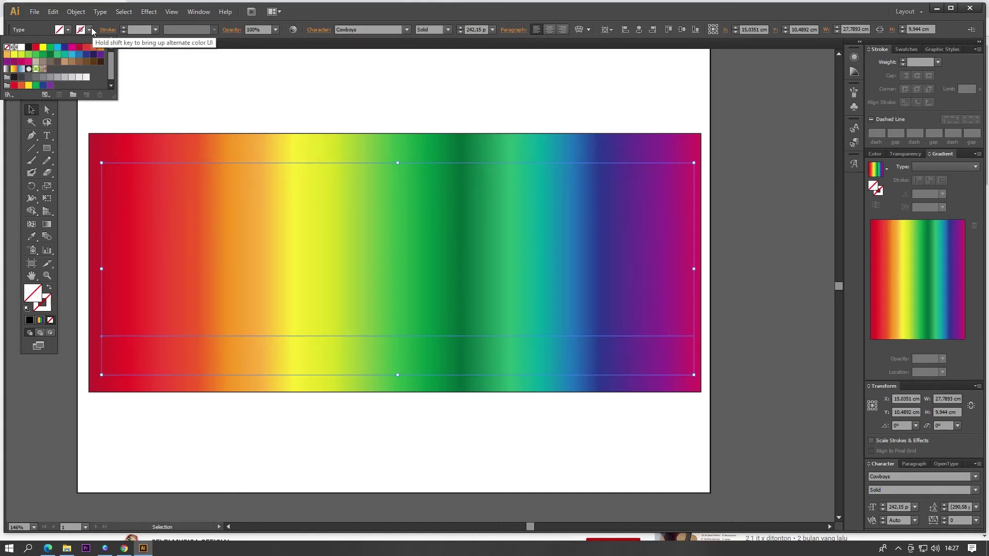
pyautogui.click(90, 32)
pyautogui.click(90, 32)
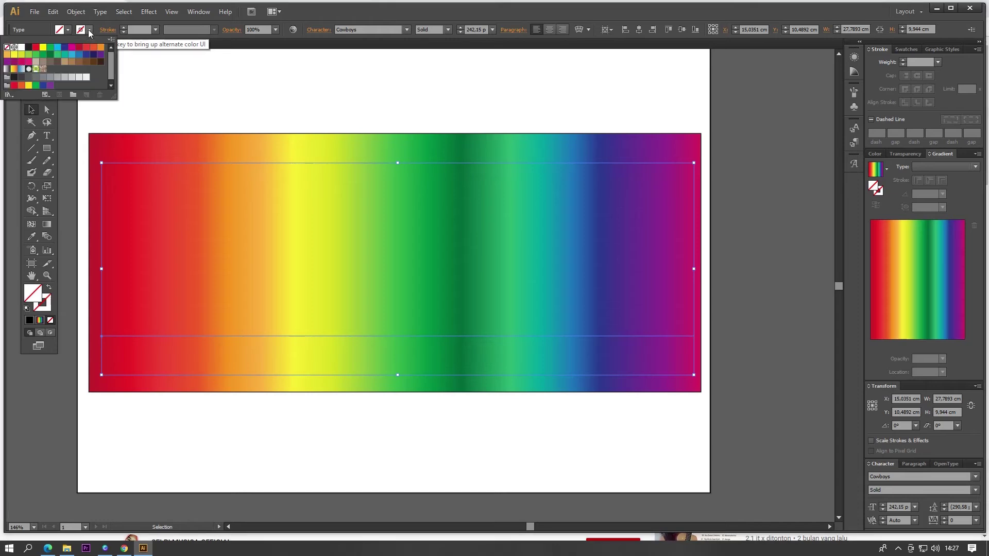
pyautogui.click(30, 47)
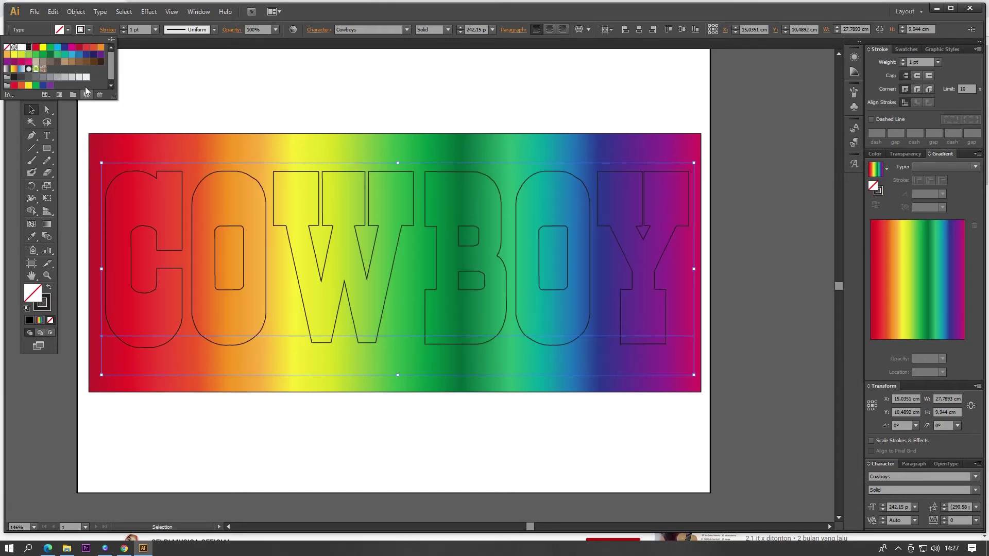
pyautogui.click(72, 116)
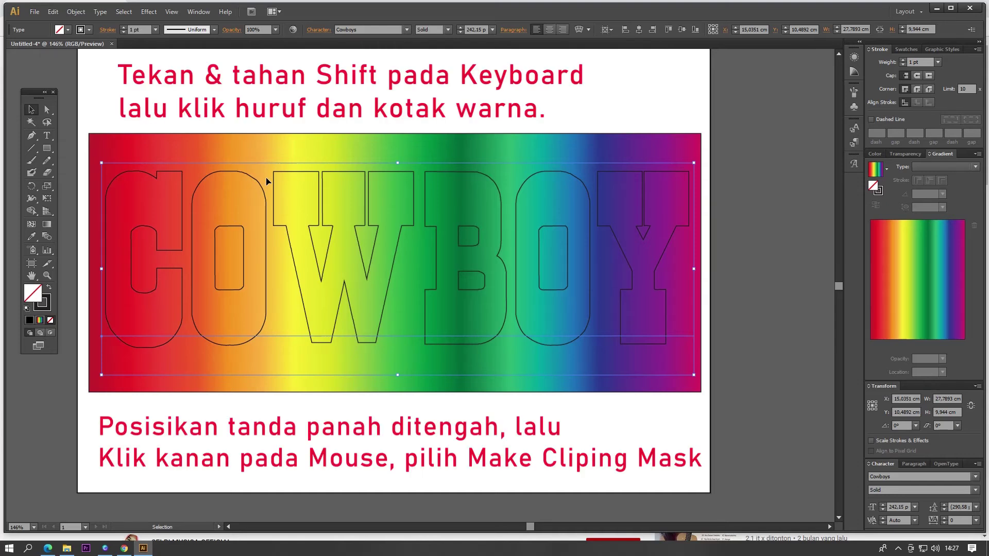
# - Select the rainbow rectangle together with the outlined COWBOY text and make a clipping mask
pyautogui.press('shift')
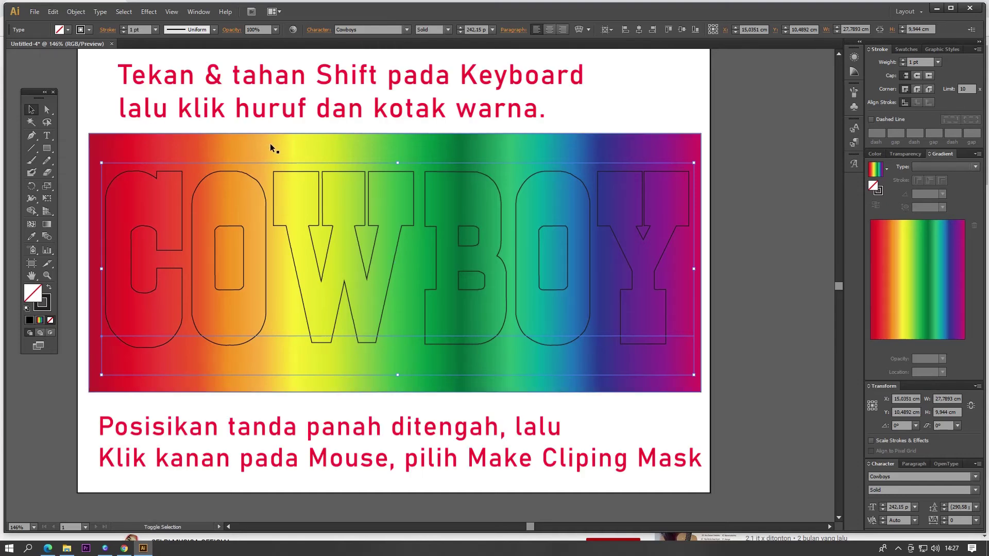
pyautogui.keyDown('shift'); pyautogui.click(272, 133); pyautogui.keyUp('shift')
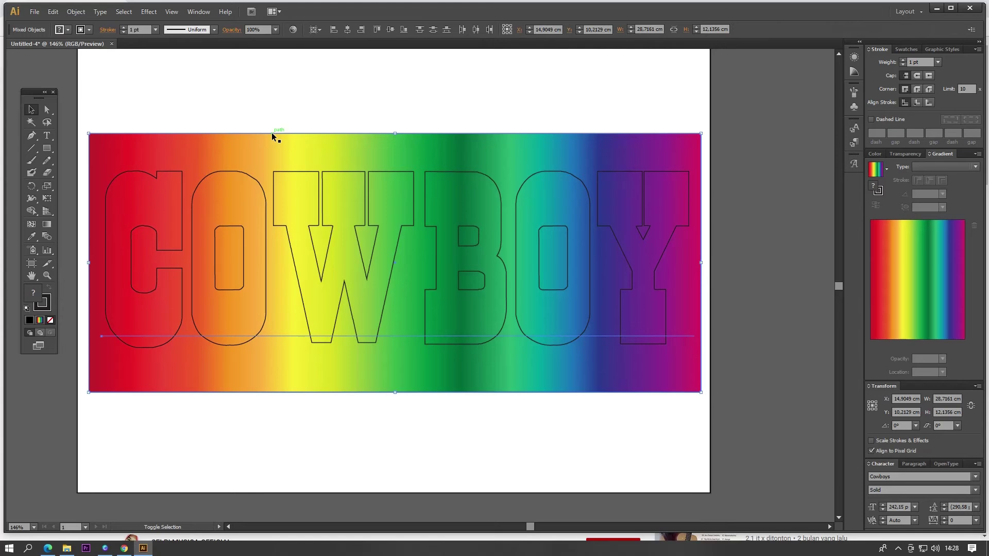
pyautogui.rightClick(316, 237)
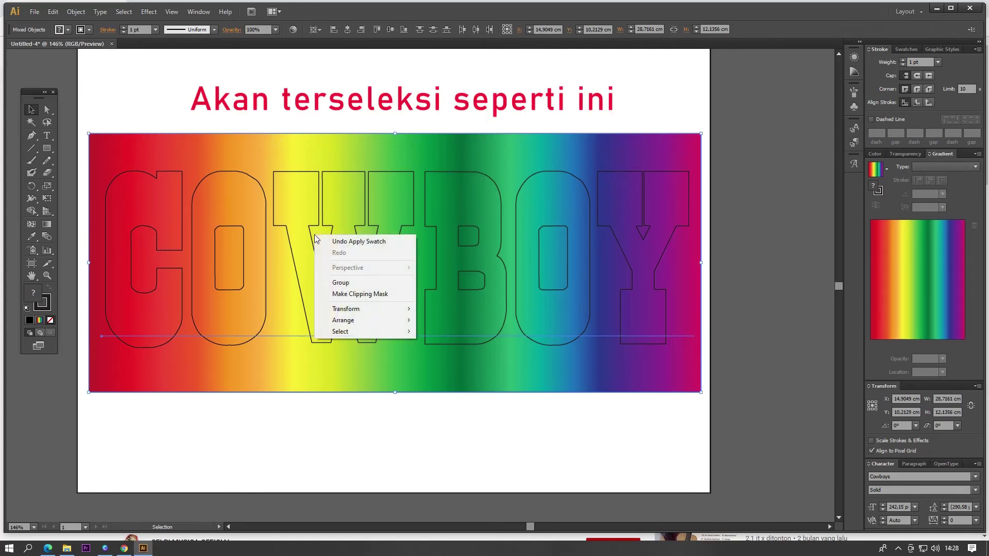
pyautogui.click(332, 294)
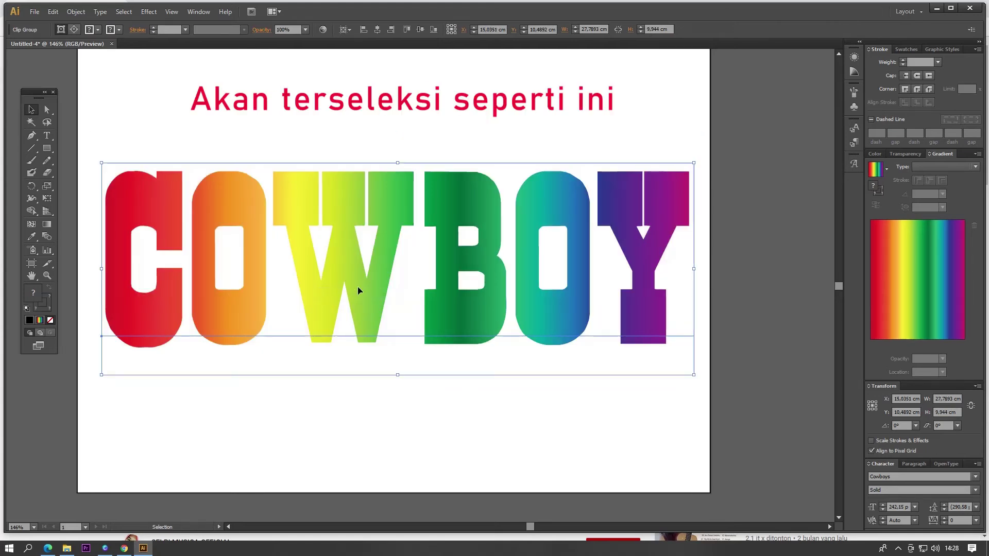
# - Stretch the clipped rainbow text to about 28.6 cm wide and 12.6 cm high, finishing with nothing selected
pyautogui.moveTo(311, 246)
pyautogui.mouseDown()
pyautogui.moveTo(297, 228)
pyautogui.moveTo(311, 225)
pyautogui.moveTo(301, 243)
pyautogui.moveTo(309, 246)
pyautogui.mouseUp()
pyautogui.moveTo(398, 163); pyautogui.dragTo(397, 126)
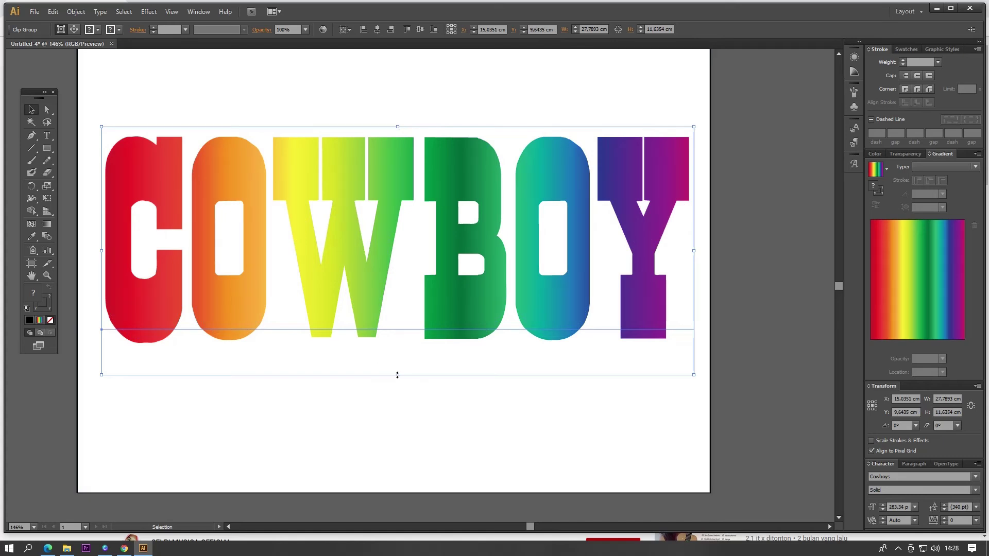
pyautogui.moveTo(398, 375); pyautogui.dragTo(397, 395)
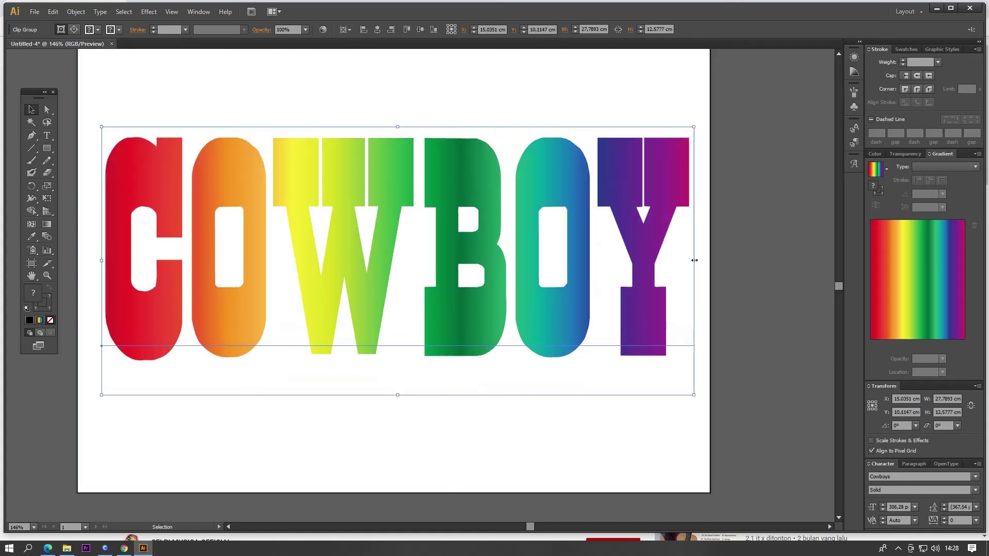
pyautogui.moveTo(694, 260); pyautogui.dragTo(703, 261)
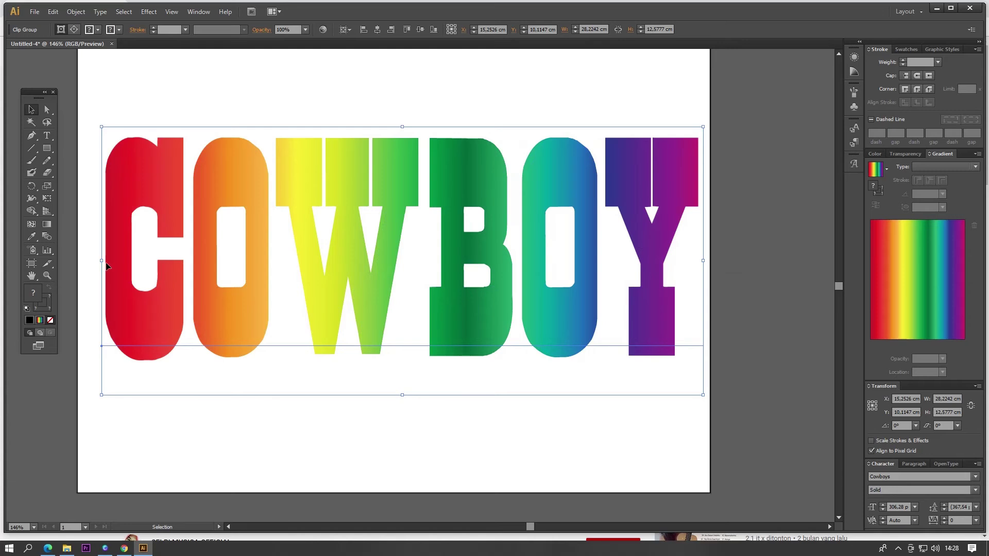
pyautogui.moveTo(102, 261); pyautogui.dragTo(93, 262)
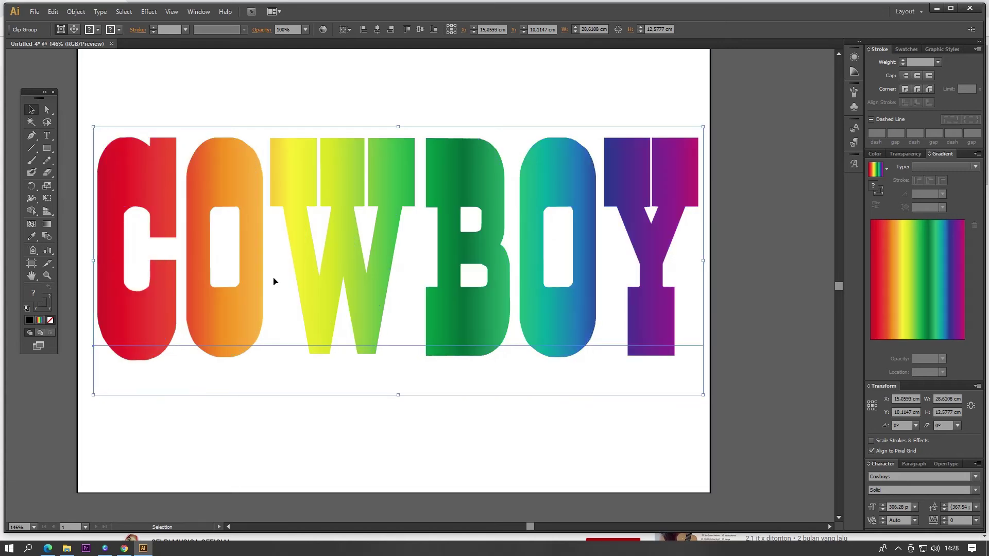
pyautogui.click(743, 280)
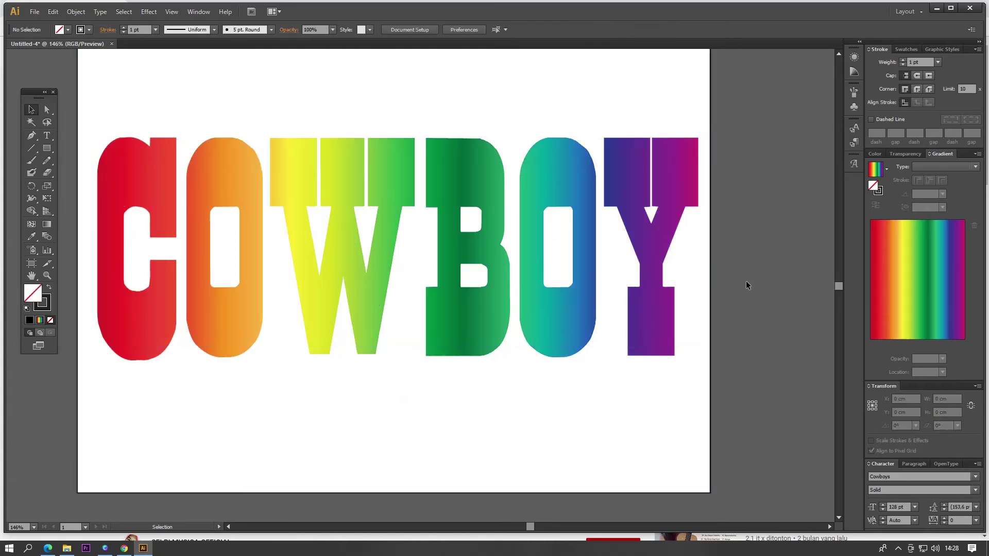
pyautogui.scroll(1, 750, 283)
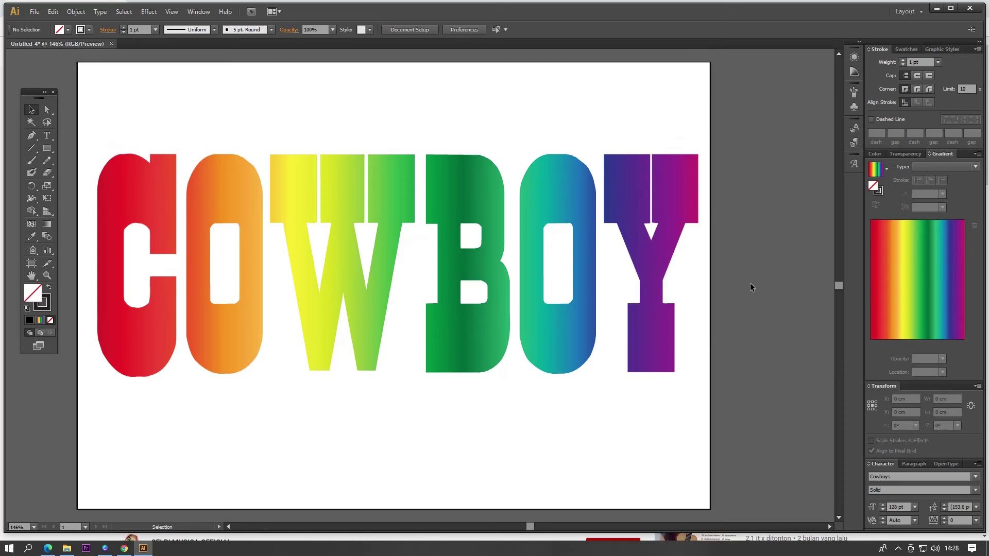
pyautogui.scroll(-1, 749, 283)
pyautogui.scroll(1, 749, 283)
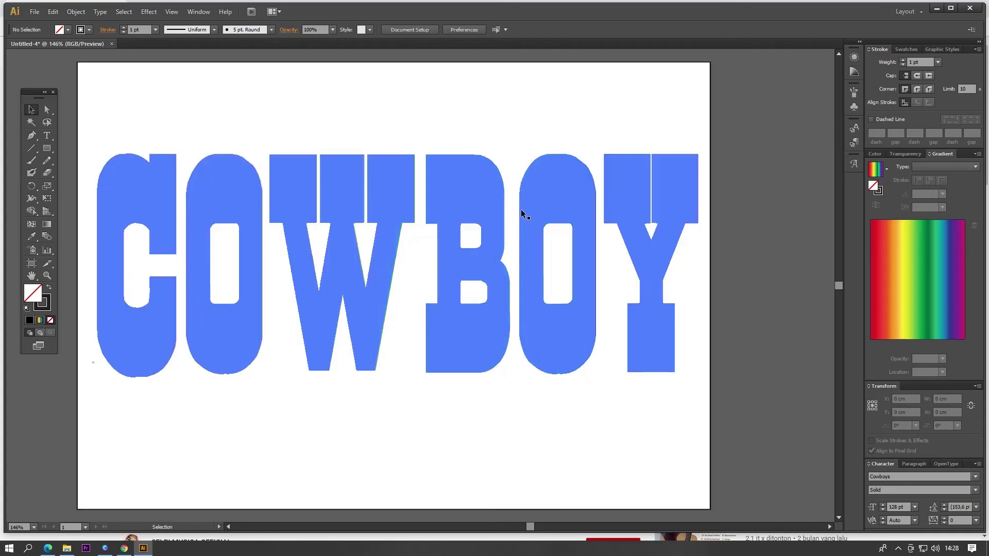
# - Start exporting the artwork to the Pictures folder with JPEG as the file type
pyautogui.click(35, 12)
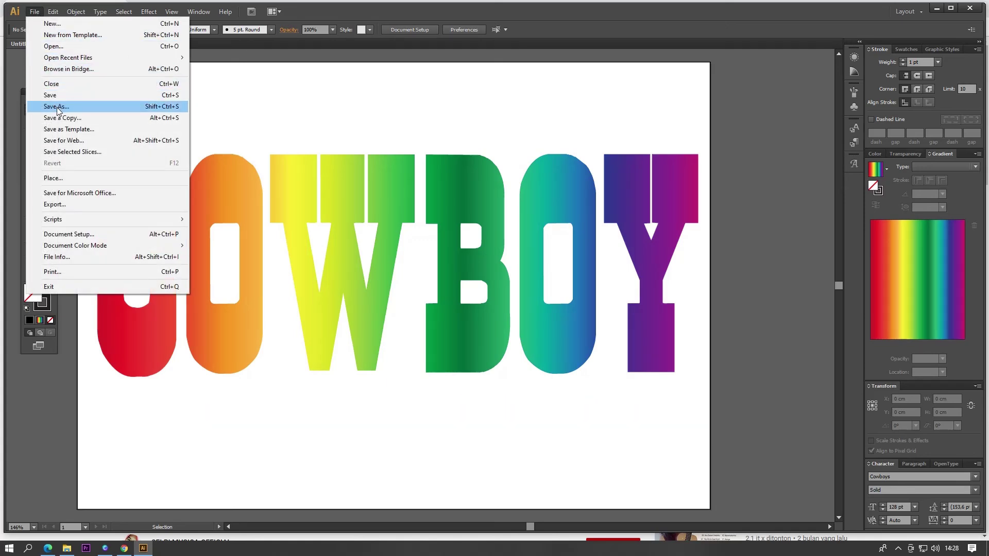
pyautogui.click(52, 206)
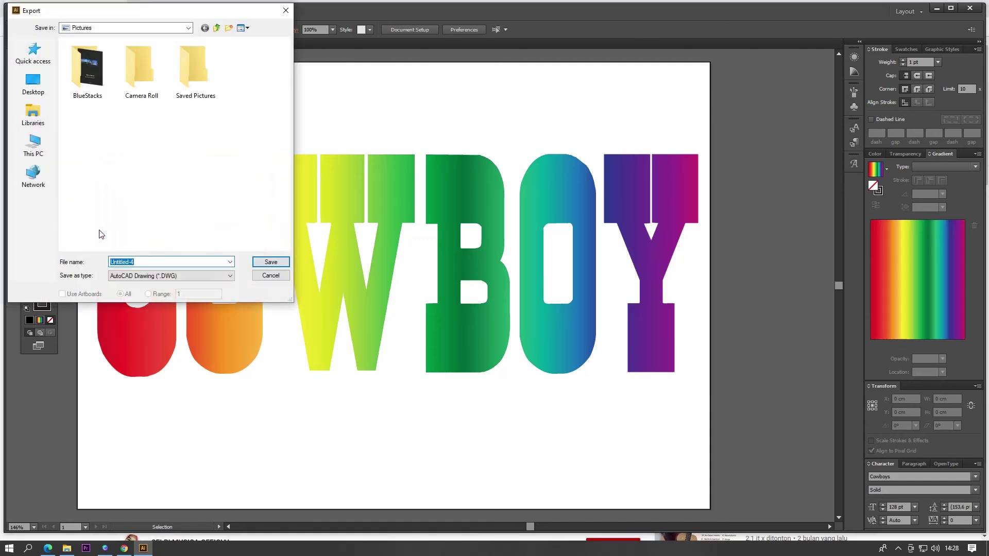
pyautogui.click(230, 275)
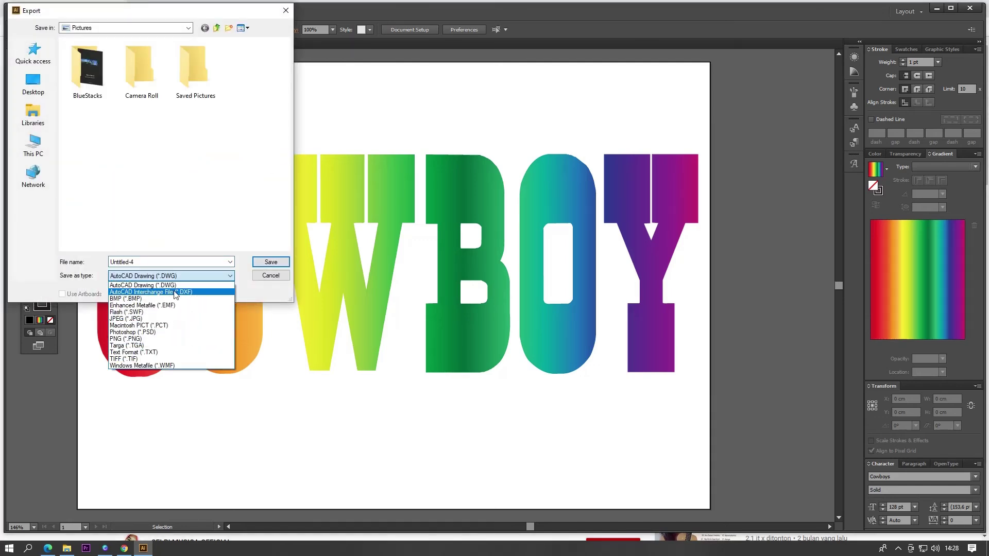
pyautogui.click(144, 319)
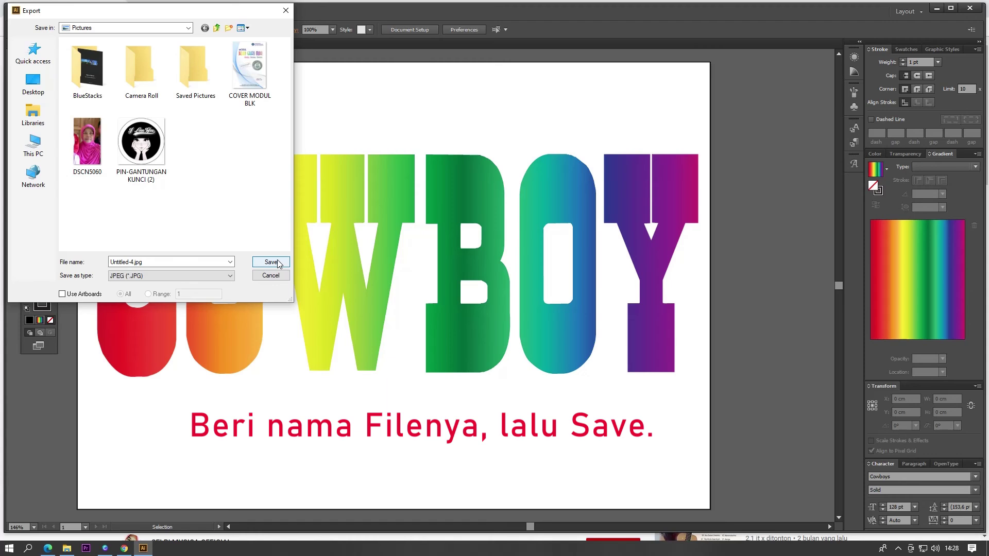
# - Name the export COWBOY and save it as an RGB JPEG with maximum quality 10 and High (300 ppi) resolution
pyautogui.doubleClick(142, 263)
pyautogui.press('BackSpace')
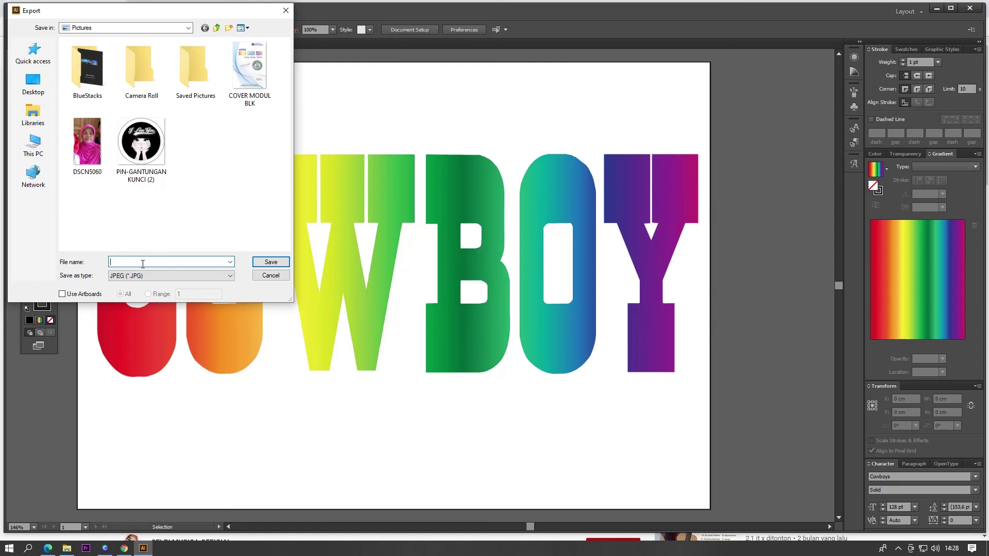
pyautogui.write('CO')
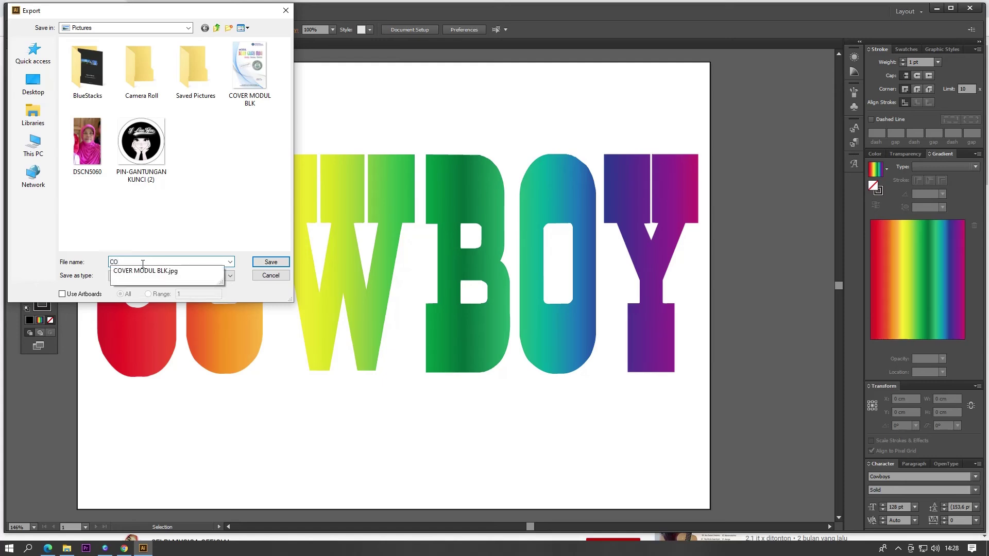
pyautogui.write('WBOY')
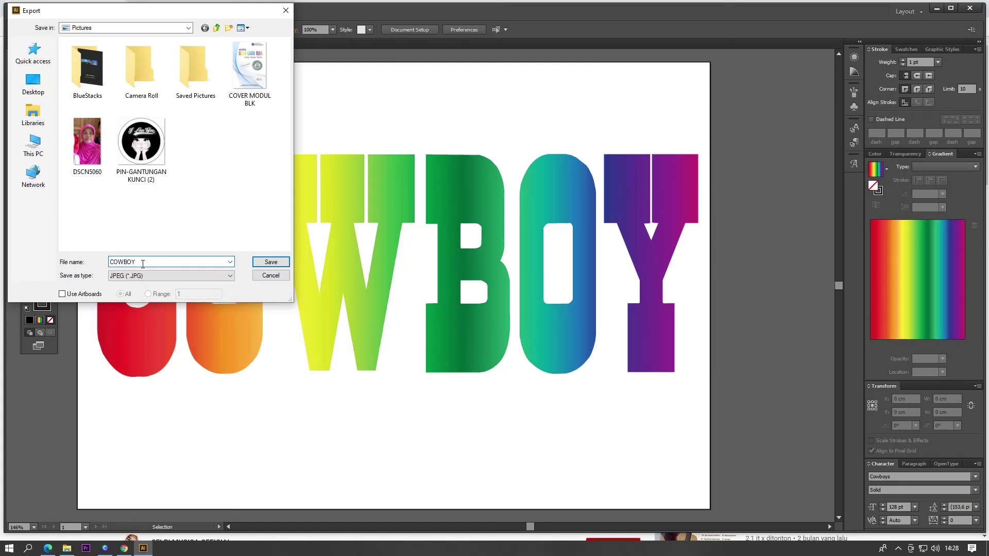
pyautogui.click(275, 264)
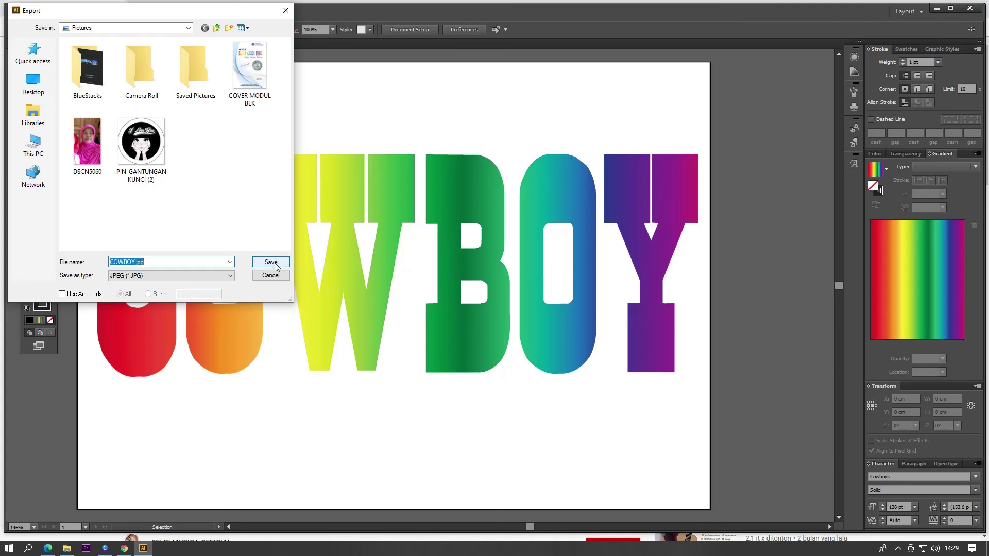
pyautogui.click(276, 264)
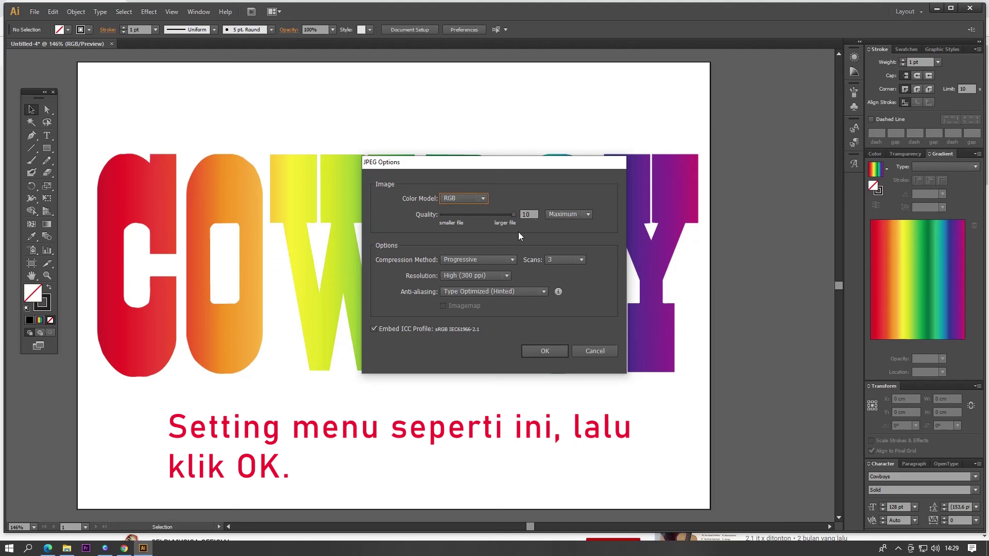
pyautogui.click(539, 349)
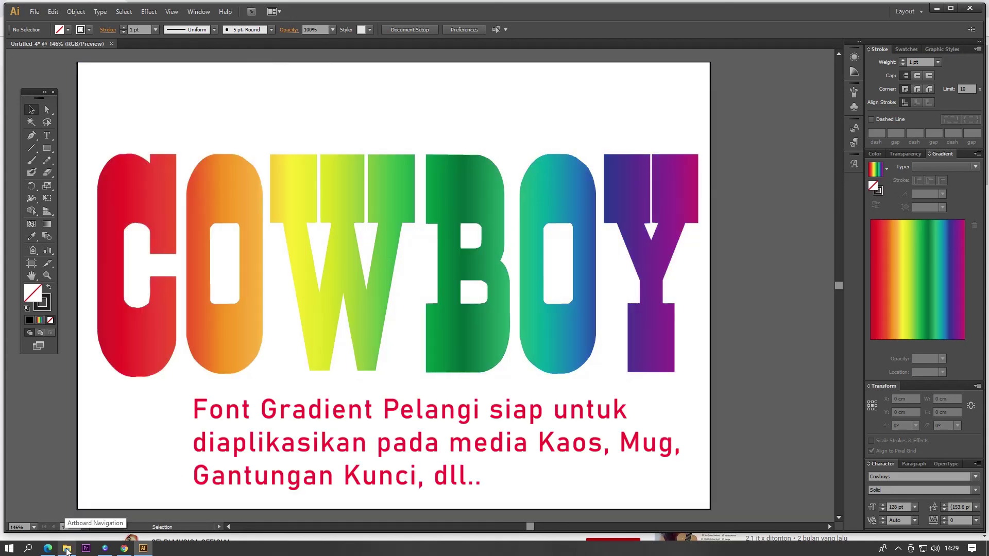
# - Switch to the open File Explorer window
pyautogui.moveTo(67, 551)
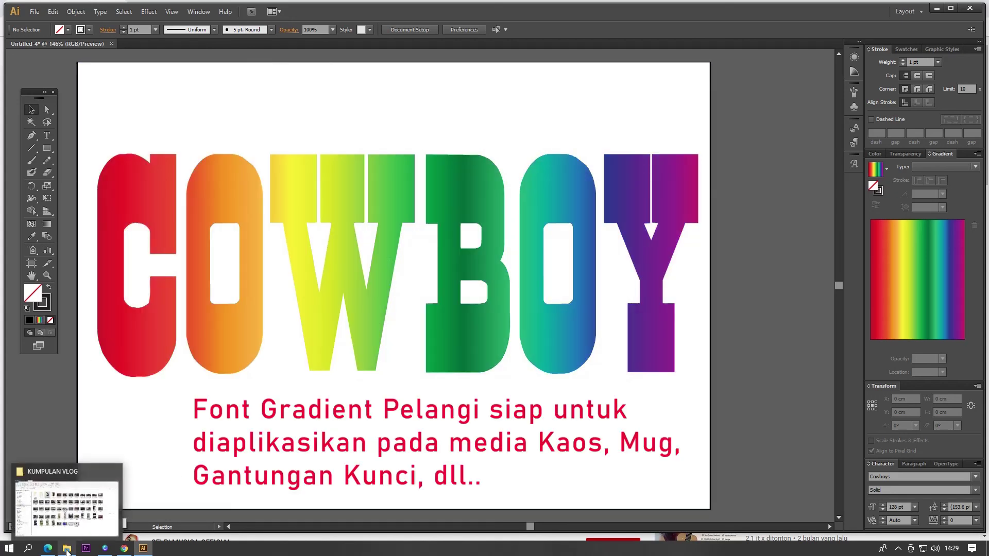